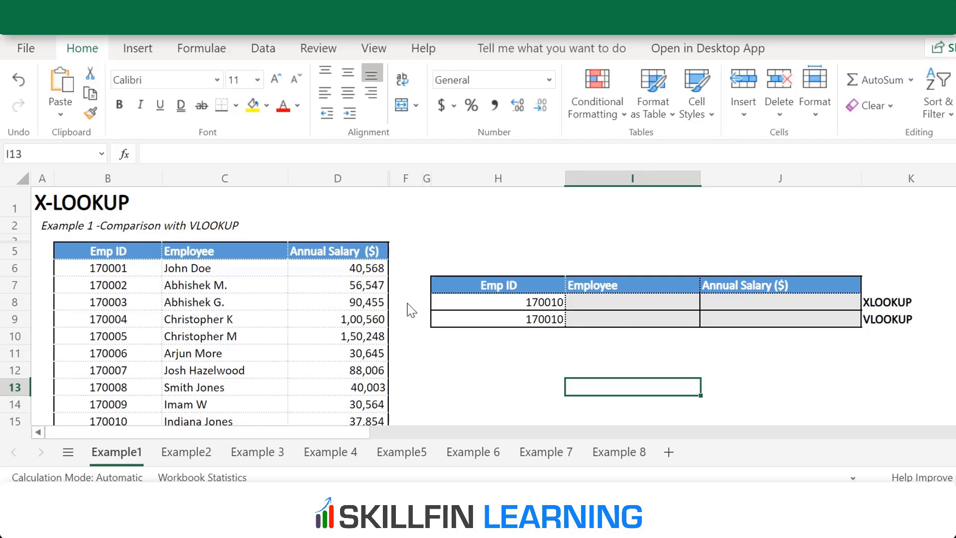
In I9, look up the employee name with =VLOOKUP(H9,B5:D17,2,0)
{"action": "left_click", "coordinate": [643, 324]}
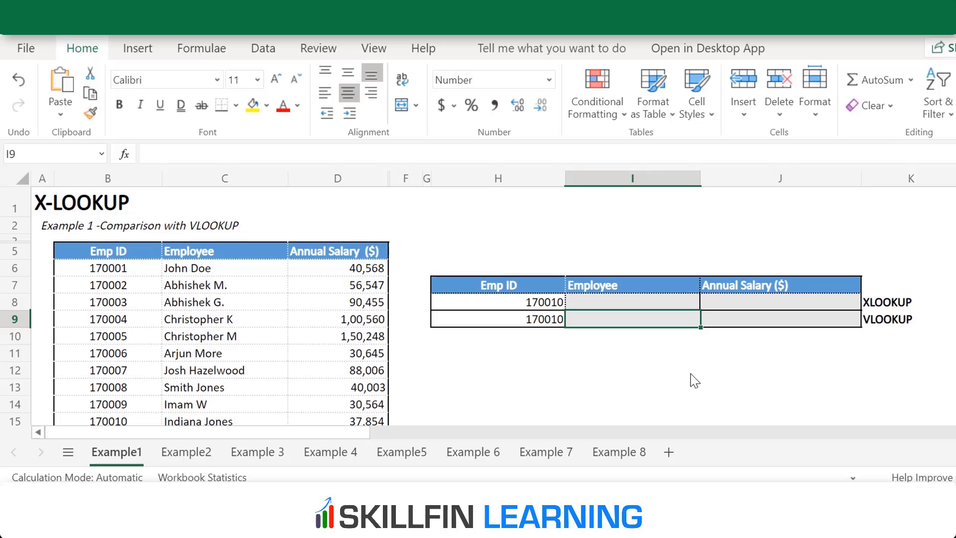
{"action": "type", "text": "=vlo"}
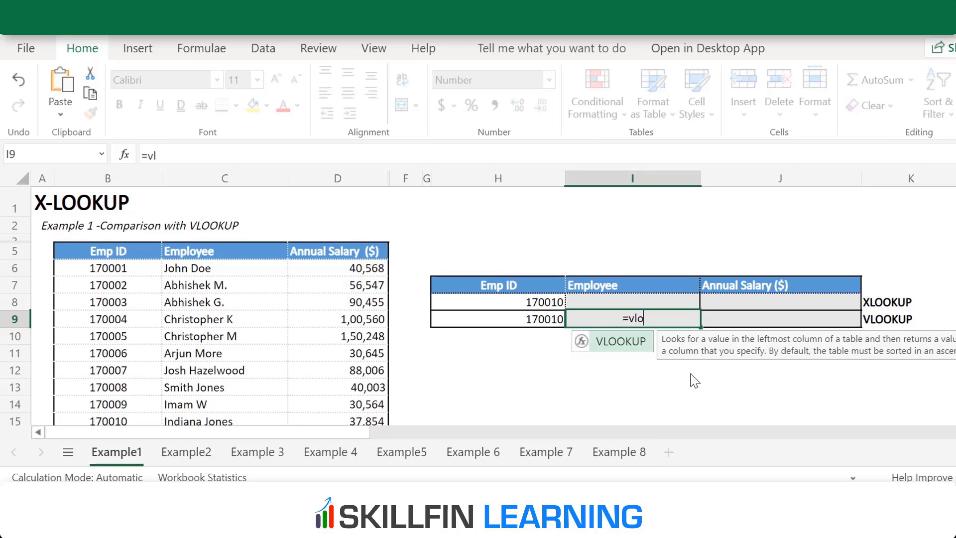
{"action": "type", "text": "okup("}
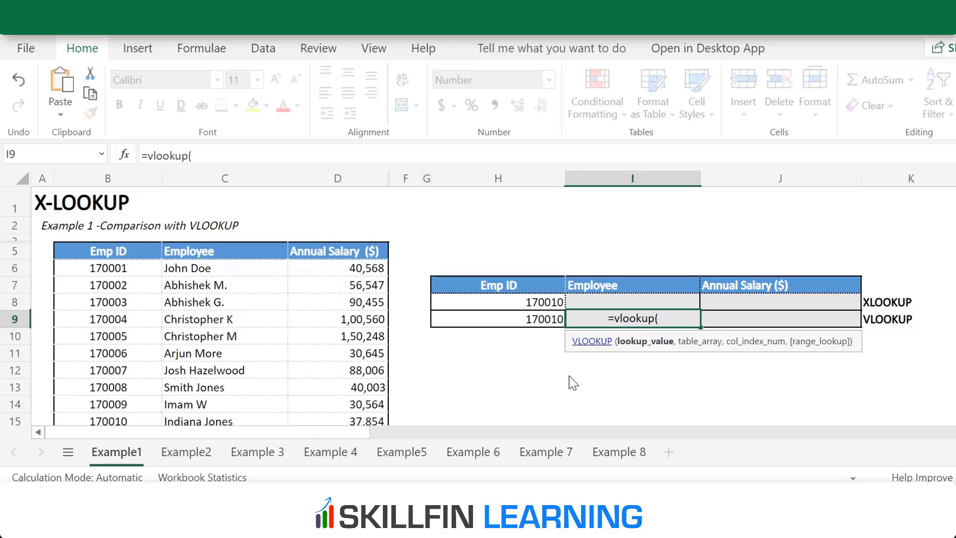
{"action": "left_click", "coordinate": [521, 326]}
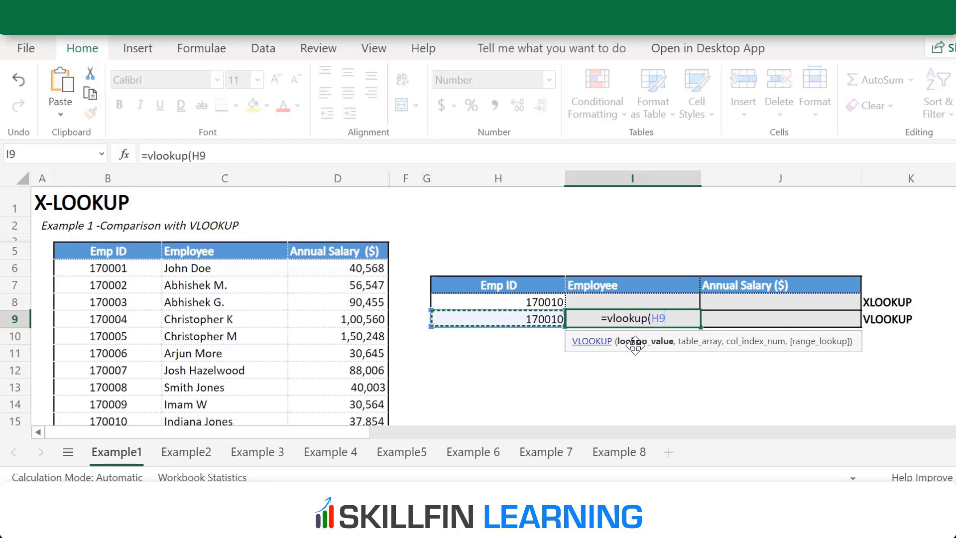
{"action": "type", "text": ","}
{"action": "left_click_drag", "start_coordinate": [137, 255], "coordinate": [357, 373]}
{"action": "type", "text": ","}
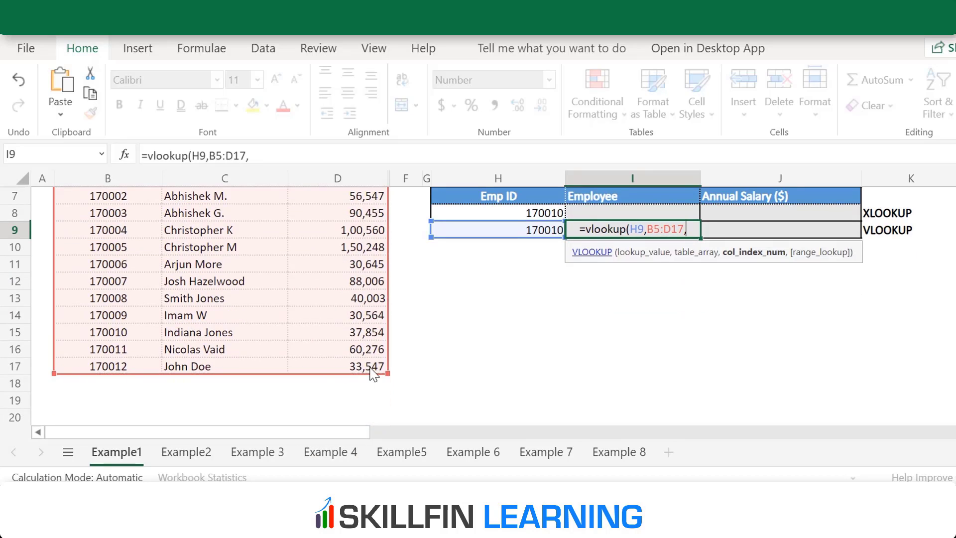
{"action": "type", "text": "2,0)"}
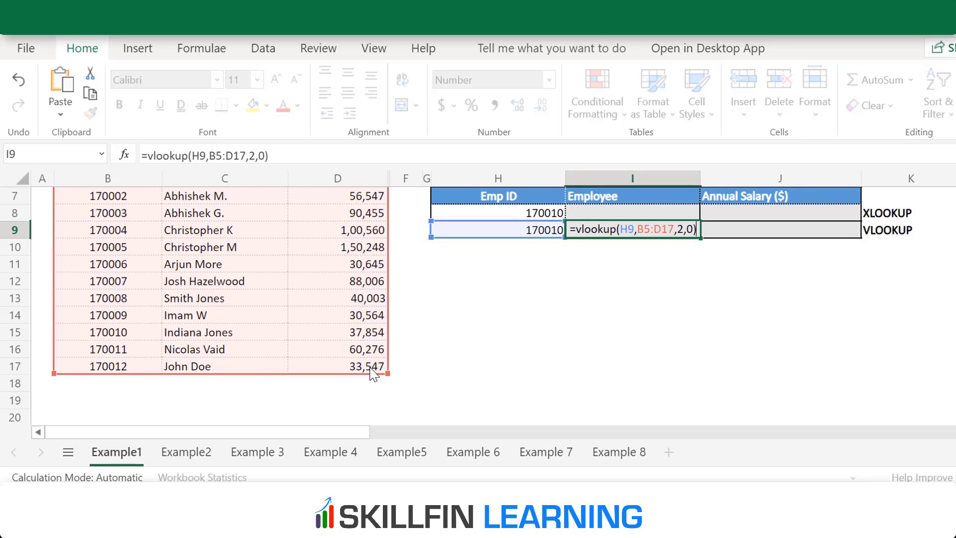
{"action": "key", "text": "Return"}
{"action": "scroll", "coordinate": [762, 335], "scroll_direction": "up", "scroll_amount": 2}
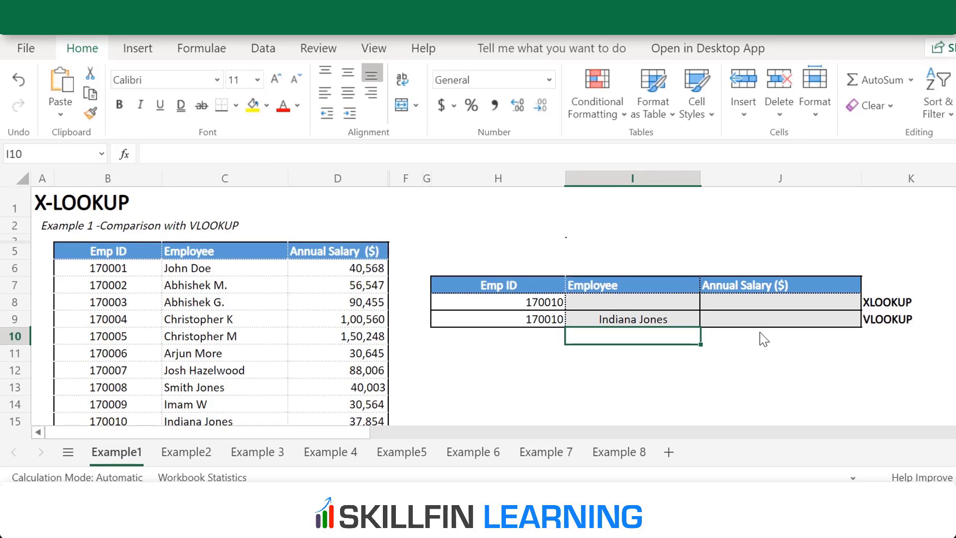
In J9, look up the annual salary with =VLOOKUP(H9,B5:D17,3,0)
{"action": "left_click", "coordinate": [765, 324]}
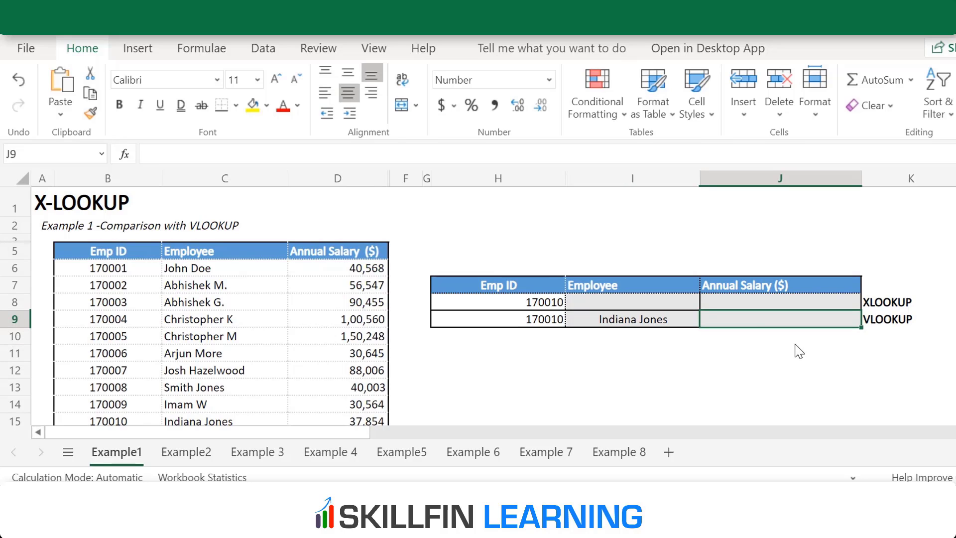
{"action": "type", "text": "=vlo"}
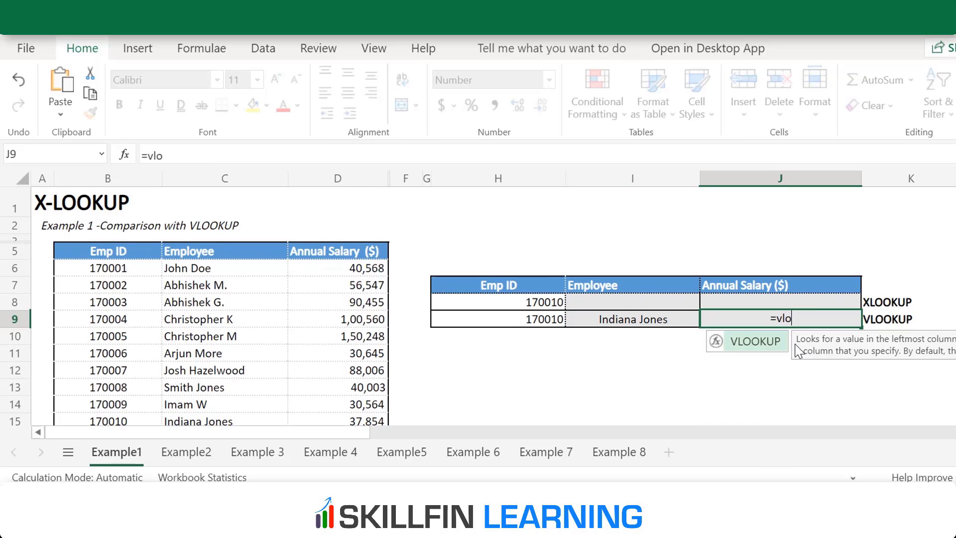
{"action": "type", "text": "okup("}
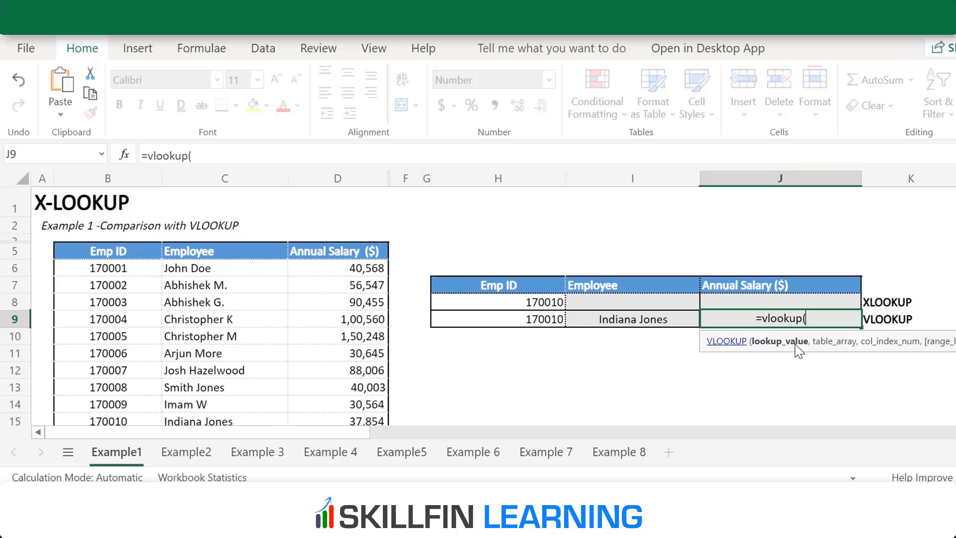
{"action": "left_click", "coordinate": [562, 326]}
{"action": "type", "text": ","}
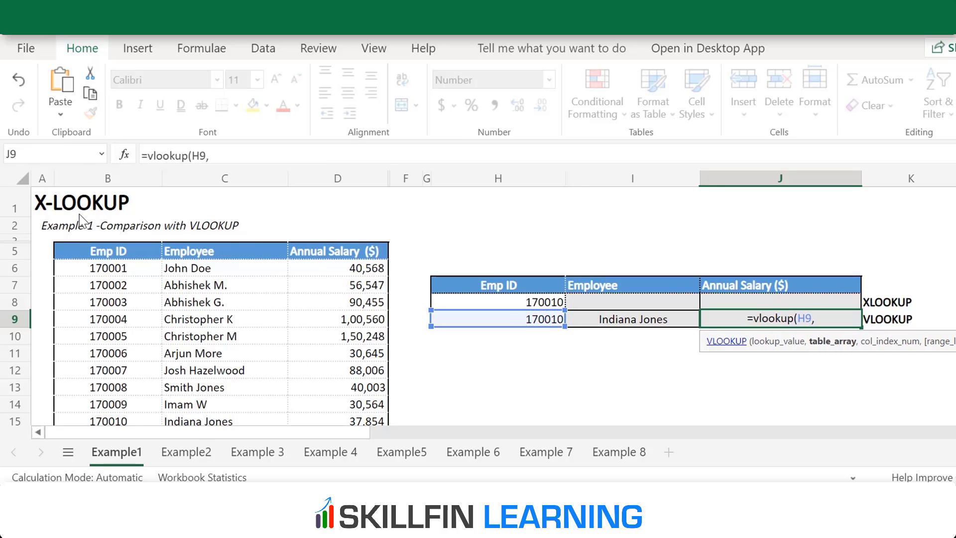
{"action": "scroll", "coordinate": [83, 214], "scroll_direction": "down", "scroll_amount": 3}
{"action": "scroll", "coordinate": [81, 294], "scroll_direction": "up", "scroll_amount": 3}
{"action": "left_click_drag", "start_coordinate": [113, 250], "coordinate": [363, 301]}
{"action": "type", "text": ",3,0"}
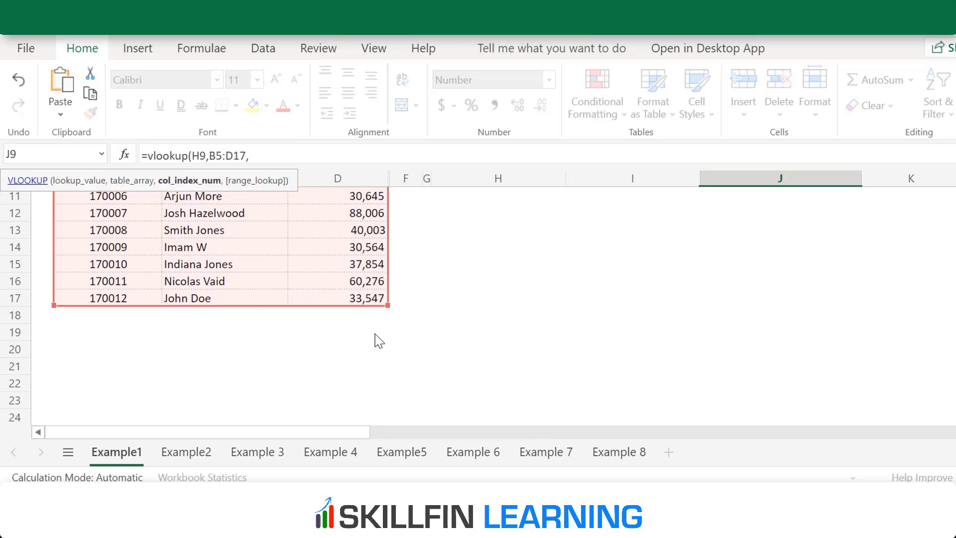
{"action": "key", "text": "Return"}
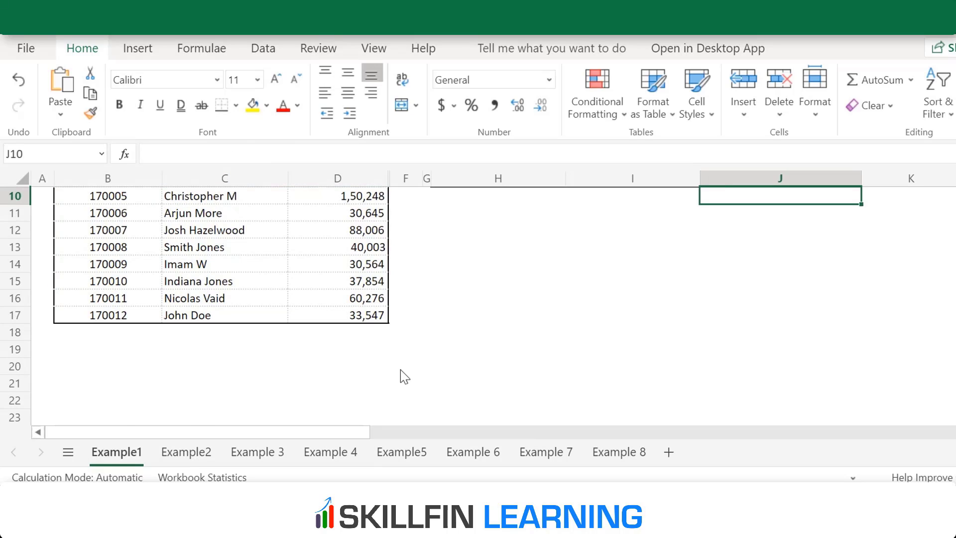
{"action": "scroll", "coordinate": [401, 370], "scroll_direction": "up", "scroll_amount": 3}
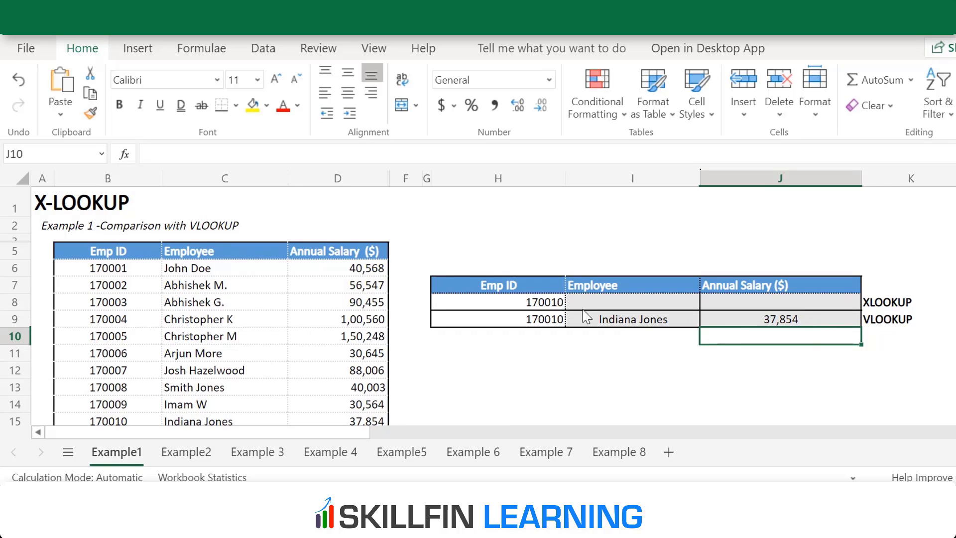
Begin an XLOOKUP formula in I8 with H8 as the lookup value and the Emp ID range B5:B17 as the lookup array
{"action": "left_click", "coordinate": [640, 307]}
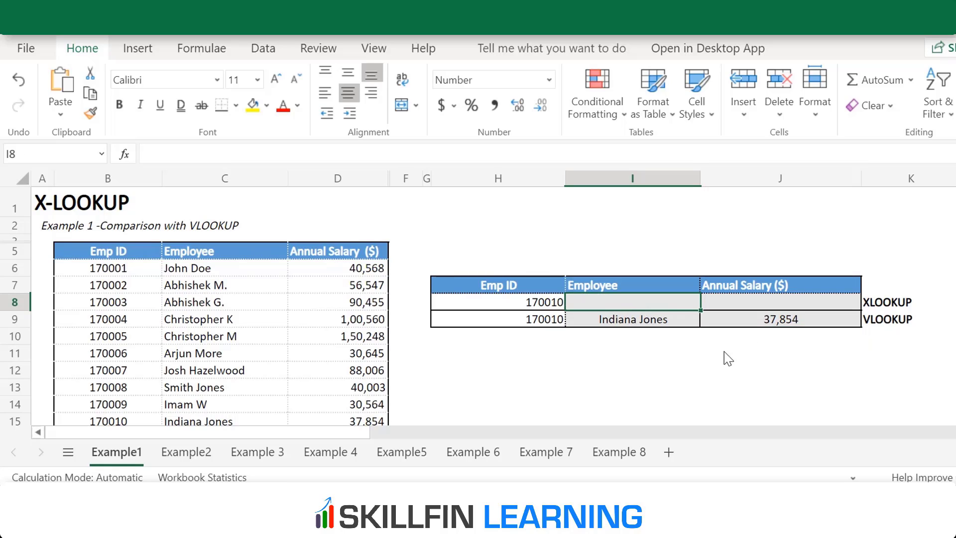
{"action": "type", "text": "="}
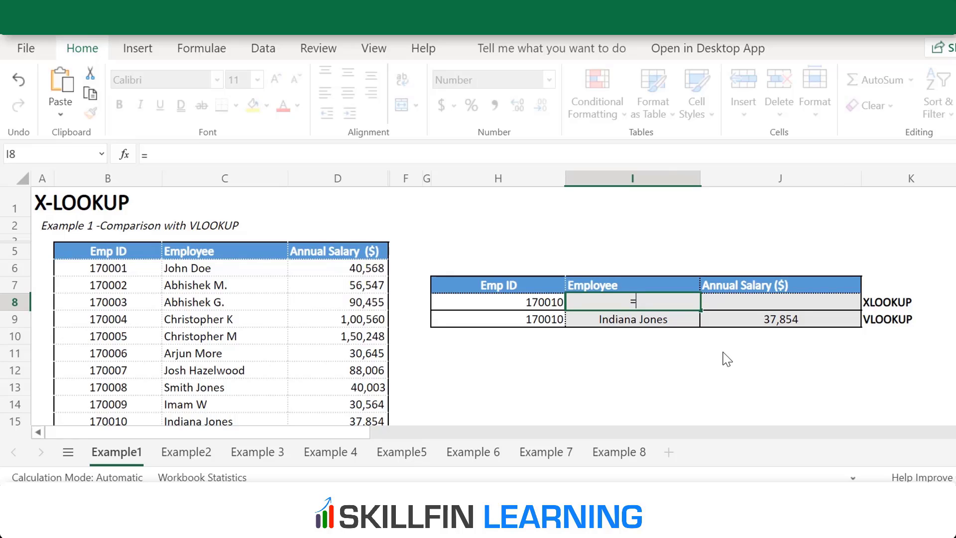
{"action": "type", "text": "xlookup("}
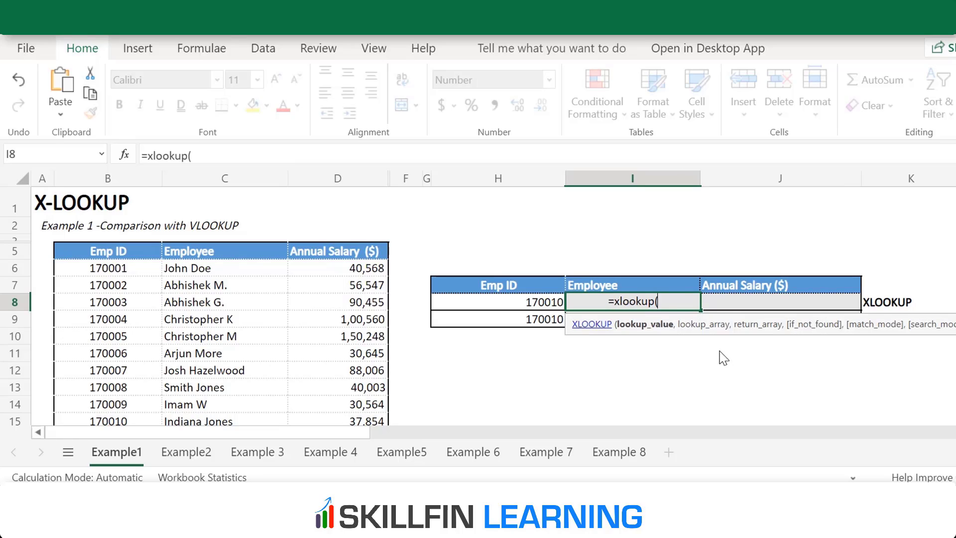
{"action": "left_click", "coordinate": [499, 303]}
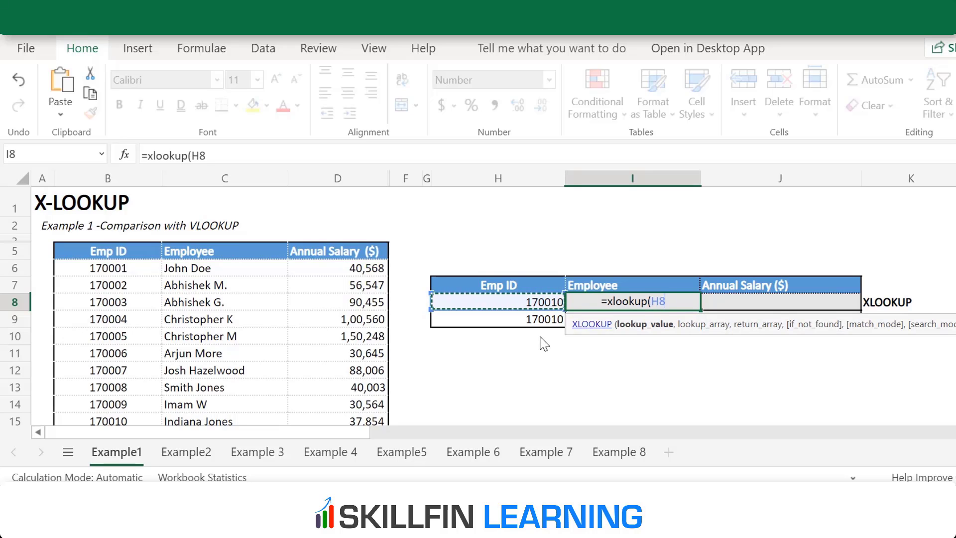
{"action": "type", "text": ","}
{"action": "scroll", "coordinate": [187, 292], "scroll_direction": "down", "scroll_amount": 3}
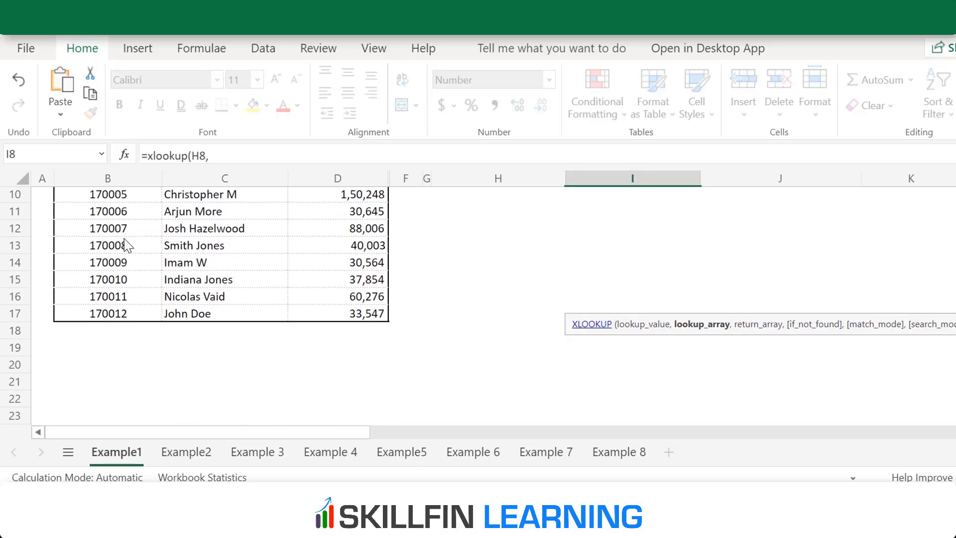
{"action": "scroll", "coordinate": [129, 248], "scroll_direction": "up", "scroll_amount": 3}
{"action": "left_click_drag", "start_coordinate": [118, 259], "coordinate": [126, 366]}
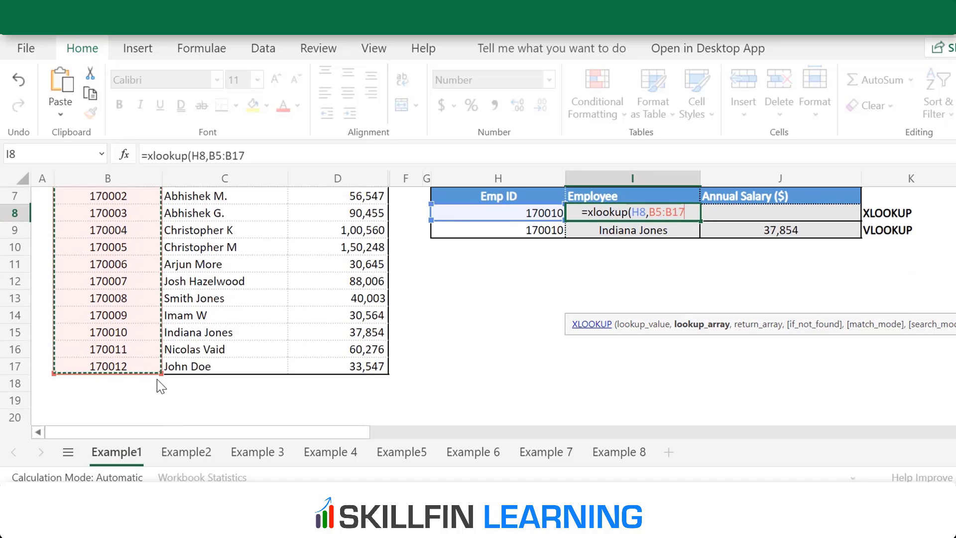
{"action": "type", "text": ","}
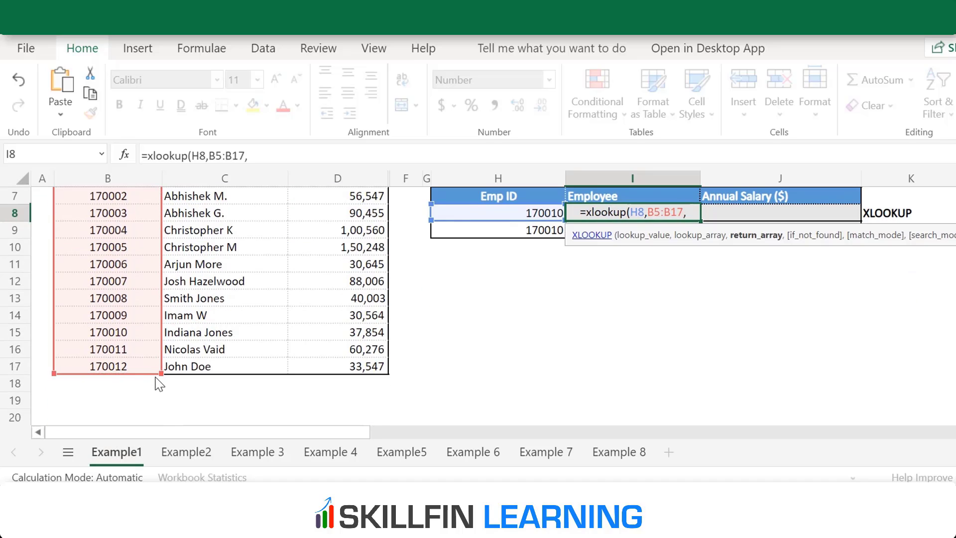
Complete the XLOOKUP in I8 with the Employee range C5:C17 as the return array
{"action": "scroll", "coordinate": [241, 306], "scroll_direction": "up", "scroll_amount": 3}
{"action": "left_click", "coordinate": [369, 258]}
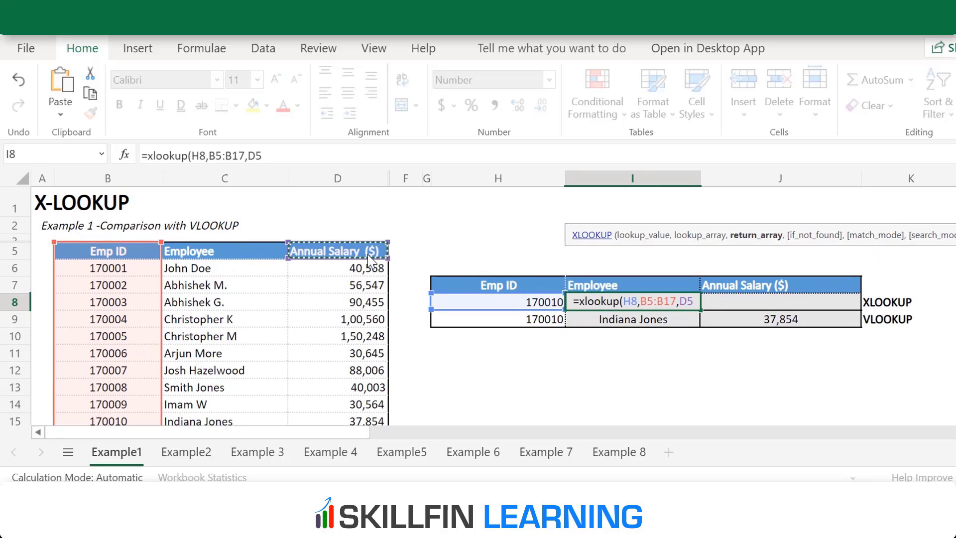
{"action": "left_click_drag", "start_coordinate": [230, 253], "coordinate": [241, 301]}
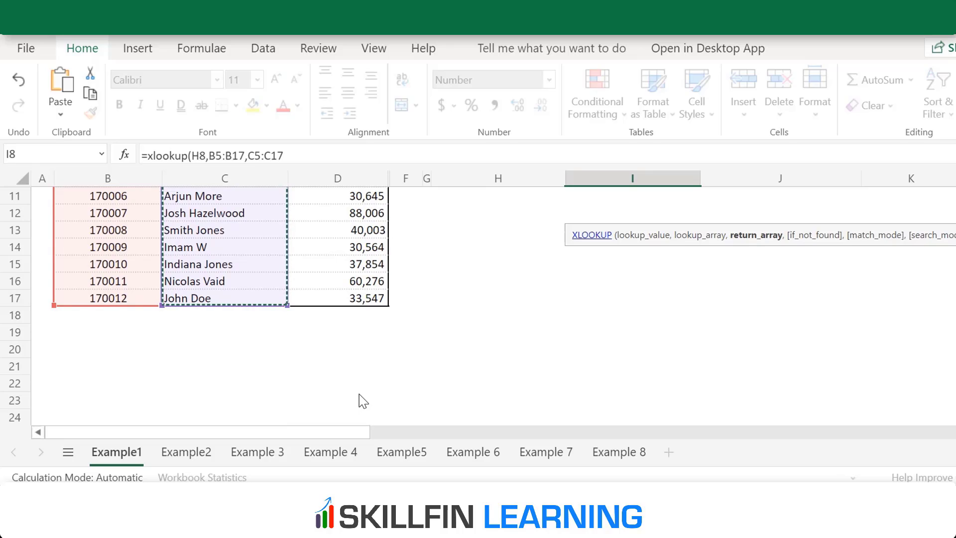
{"action": "type", "text": ")"}
{"action": "key", "text": "Return"}
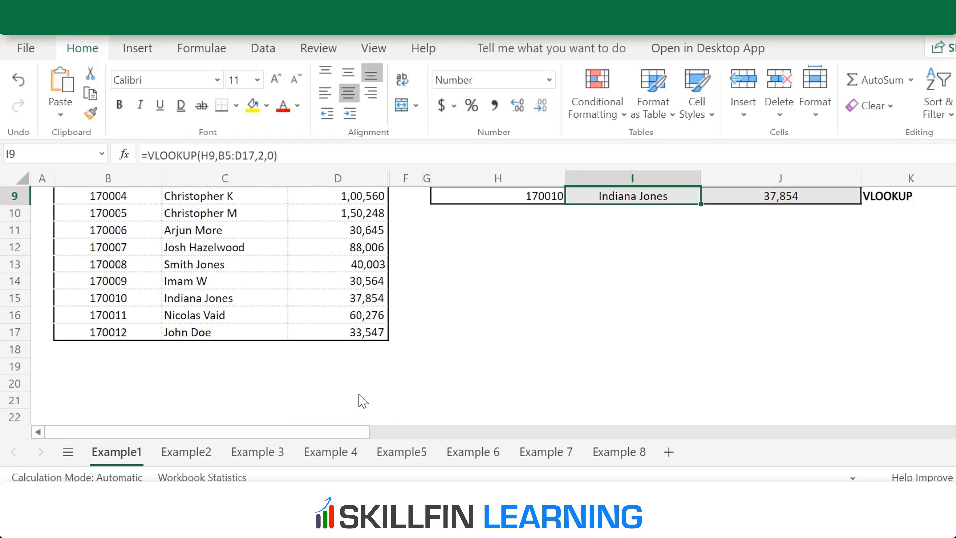
{"action": "scroll", "coordinate": [358, 398], "scroll_direction": "up", "scroll_amount": 3}
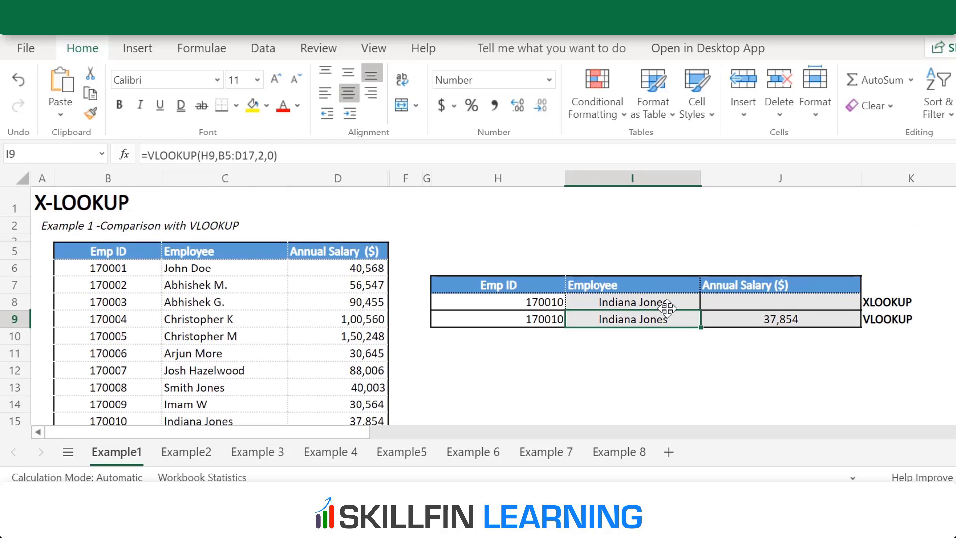
In J8, look up the annual salary with =XLOOKUP(H8,B5:B17,D5:D17)
{"action": "left_click", "coordinate": [725, 307]}
{"action": "type", "text": "="}
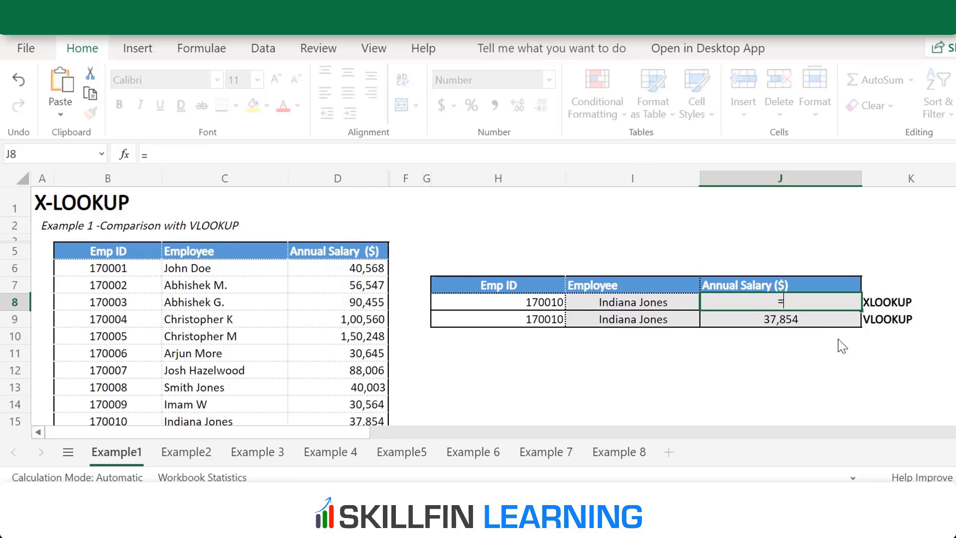
{"action": "type", "text": "xloo"}
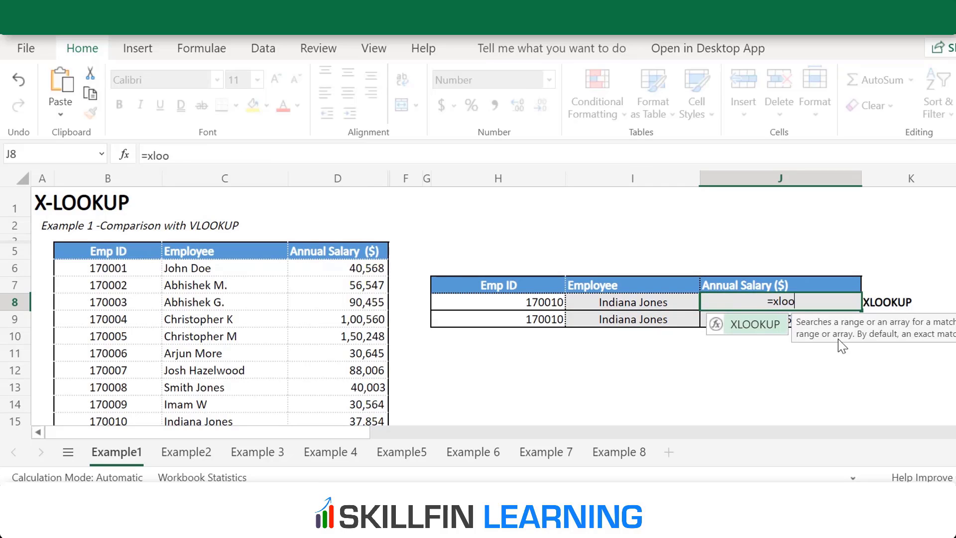
{"action": "type", "text": "kup("}
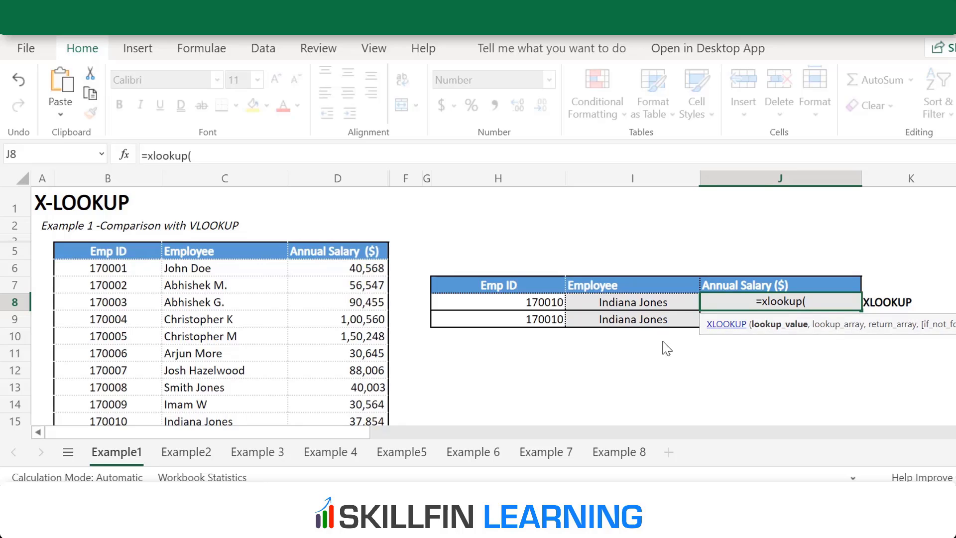
{"action": "left_click", "coordinate": [525, 306]}
{"action": "type", "text": ","}
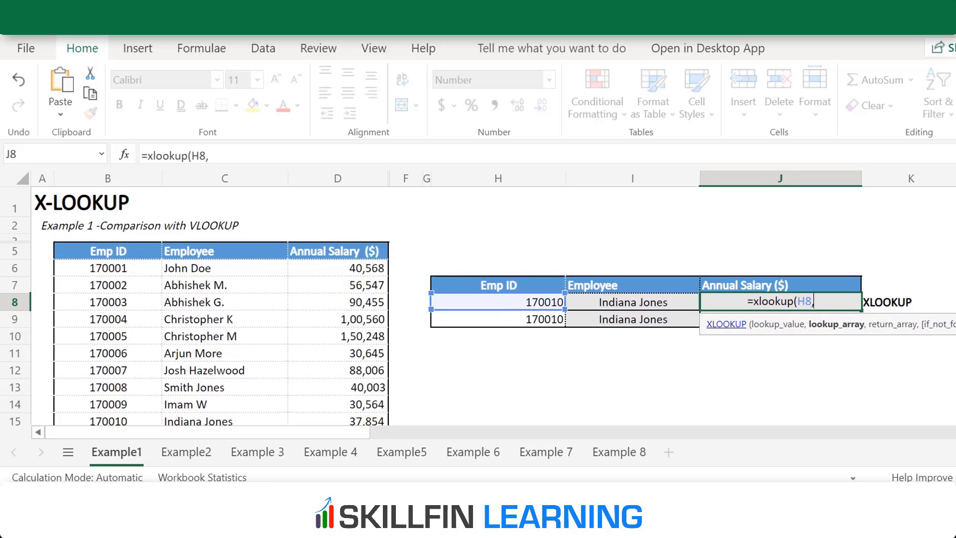
{"action": "mouse_move", "coordinate": [154, 254]}
{"action": "left_mouse_down"}
{"action": "mouse_move", "coordinate": [131, 432]}
{"action": "mouse_move", "coordinate": [138, 359]}
{"action": "mouse_move", "coordinate": [170, 264]}
{"action": "left_mouse_up"}
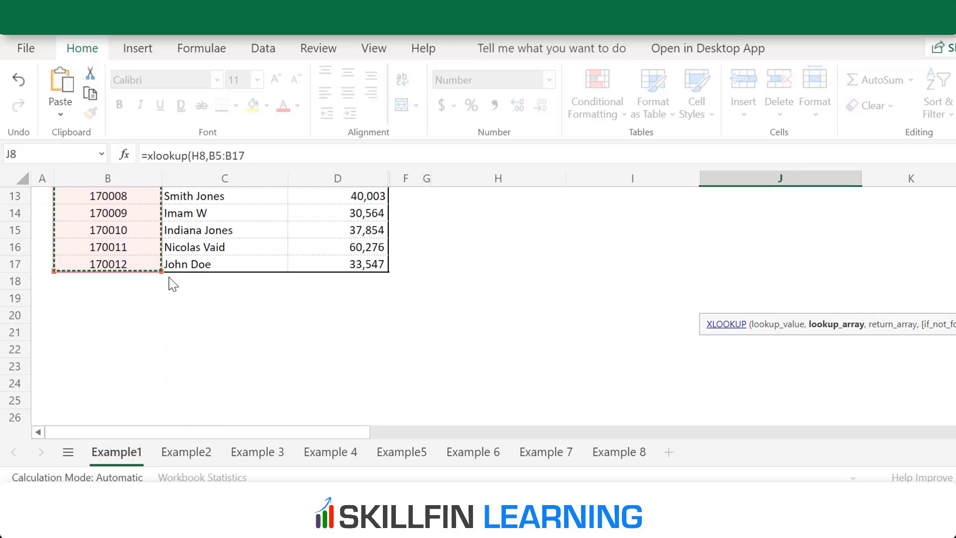
{"action": "type", "text": ","}
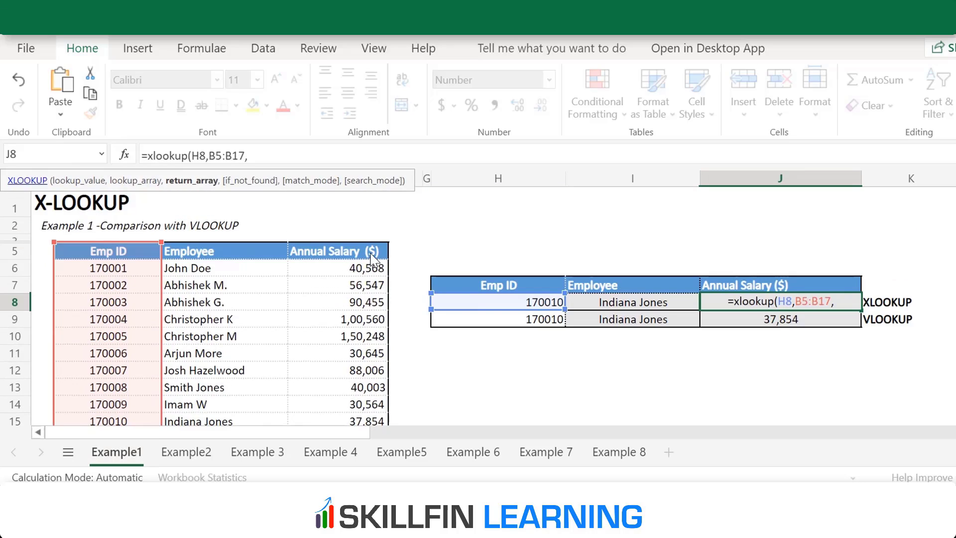
{"action": "mouse_move", "coordinate": [370, 254]}
{"action": "left_mouse_down"}
{"action": "mouse_move", "coordinate": [363, 449]}
{"action": "mouse_move", "coordinate": [371, 267]}
{"action": "left_mouse_up"}
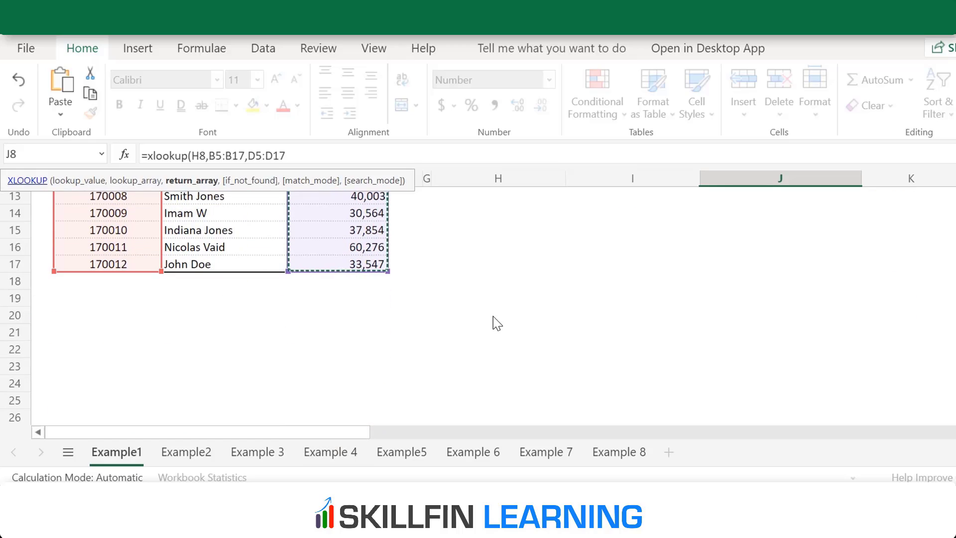
{"action": "type", "text": ")"}
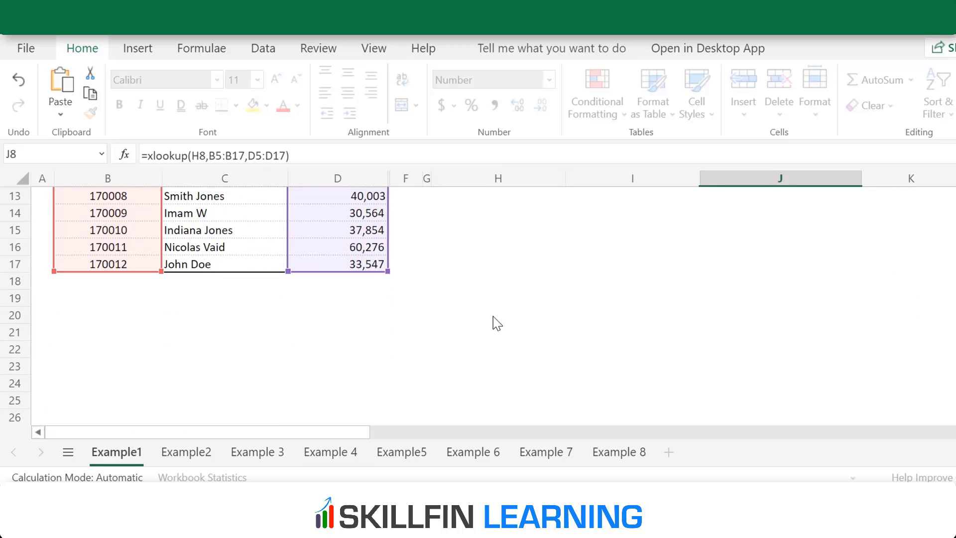
{"action": "key", "text": "Return"}
{"action": "scroll", "coordinate": [918, 359], "scroll_direction": "up", "scroll_amount": 3}
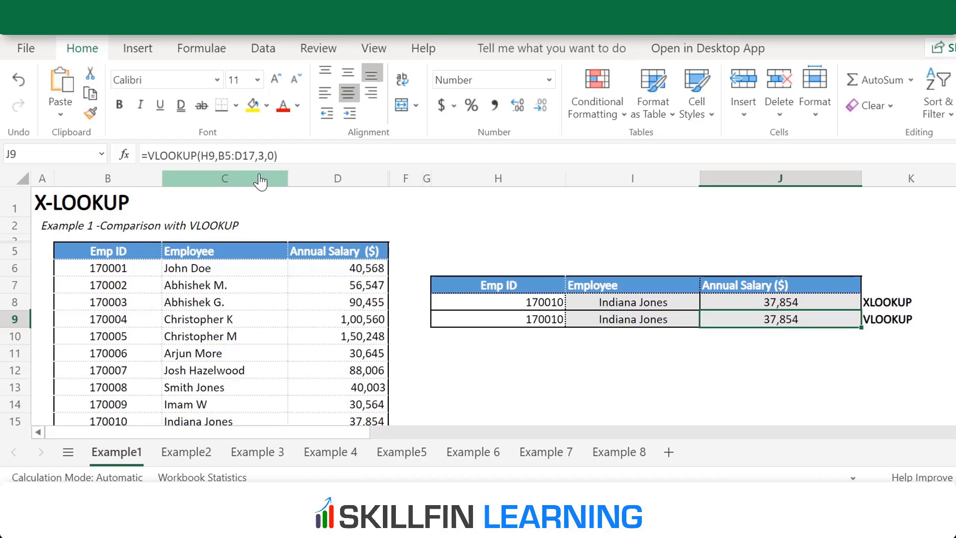
Insert a blank column between the Employee and Annual Salary columns of the employee table
{"action": "left_click", "coordinate": [348, 179]}
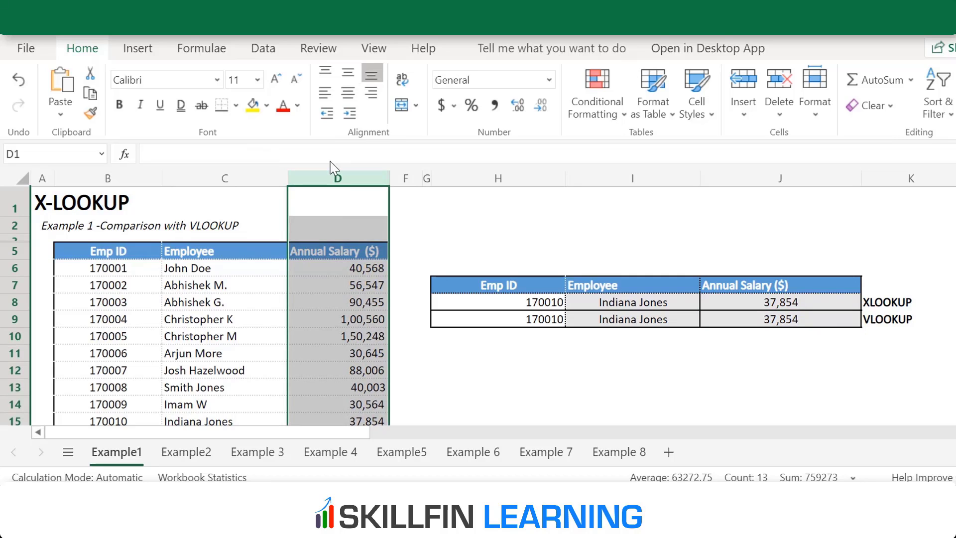
{"action": "key", "text": "ctrl+plus"}
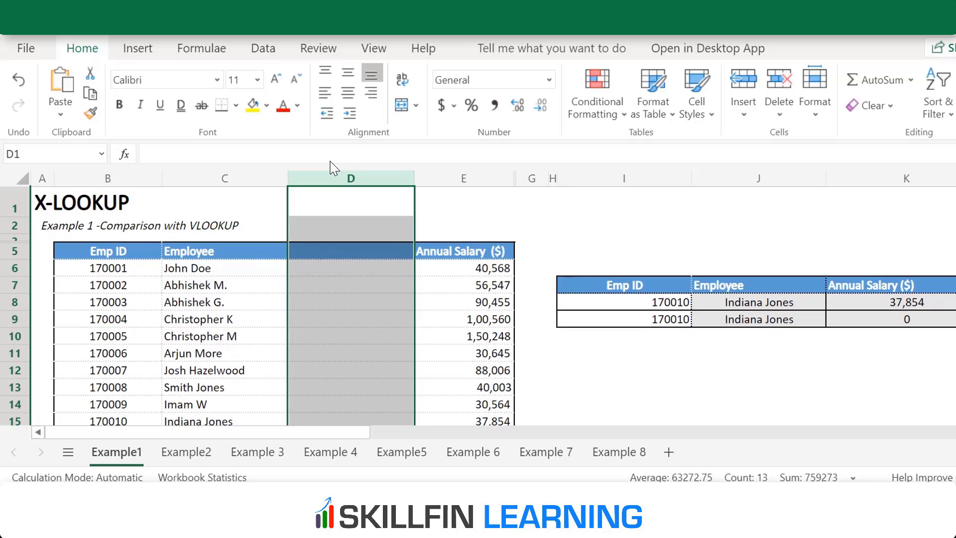
{"action": "left_click", "coordinate": [592, 381]}
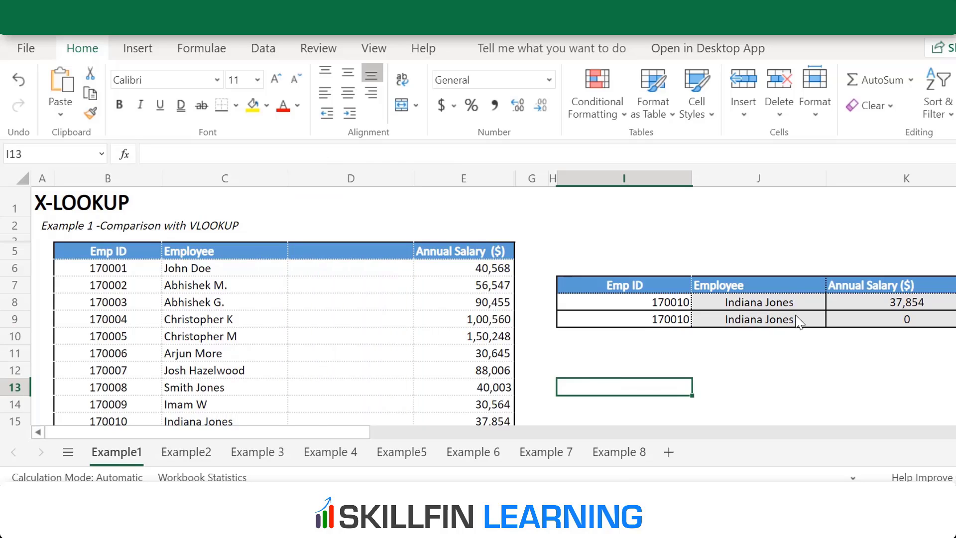
Examine how the VLOOKUP in K9 and the XLOOKUP in K8 reference the table with the inserted column
{"action": "left_click", "coordinate": [941, 323]}
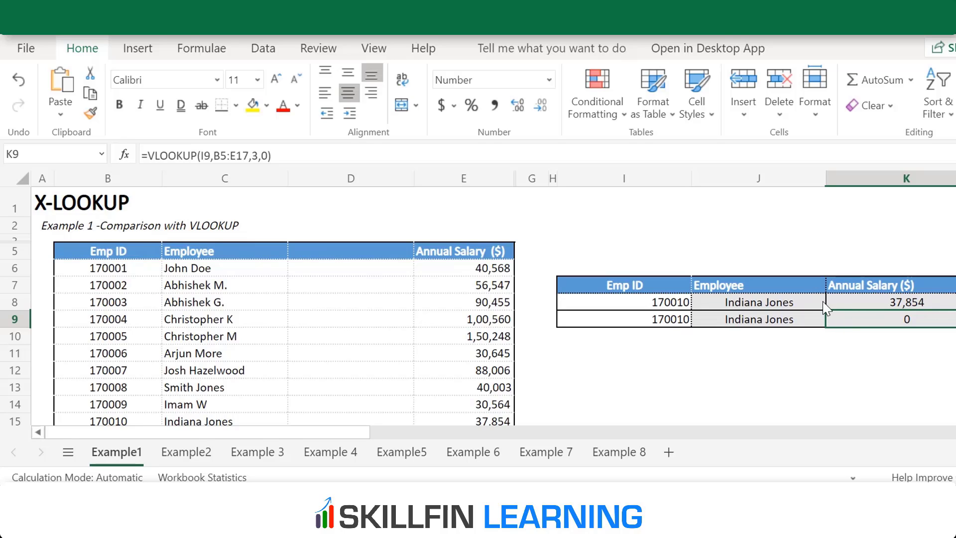
{"action": "left_click", "coordinate": [888, 306]}
{"action": "double_click", "coordinate": [887, 306]}
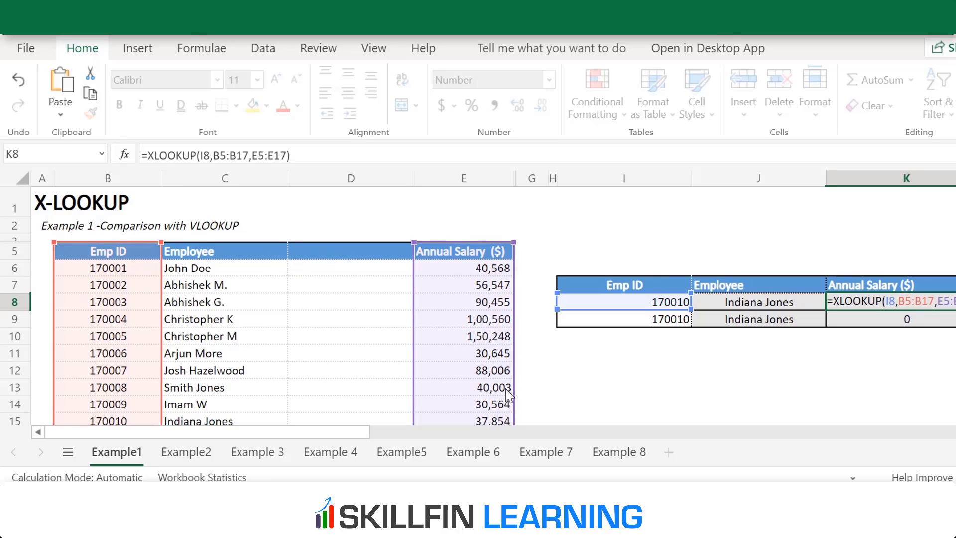
{"action": "left_click", "coordinate": [583, 249]}
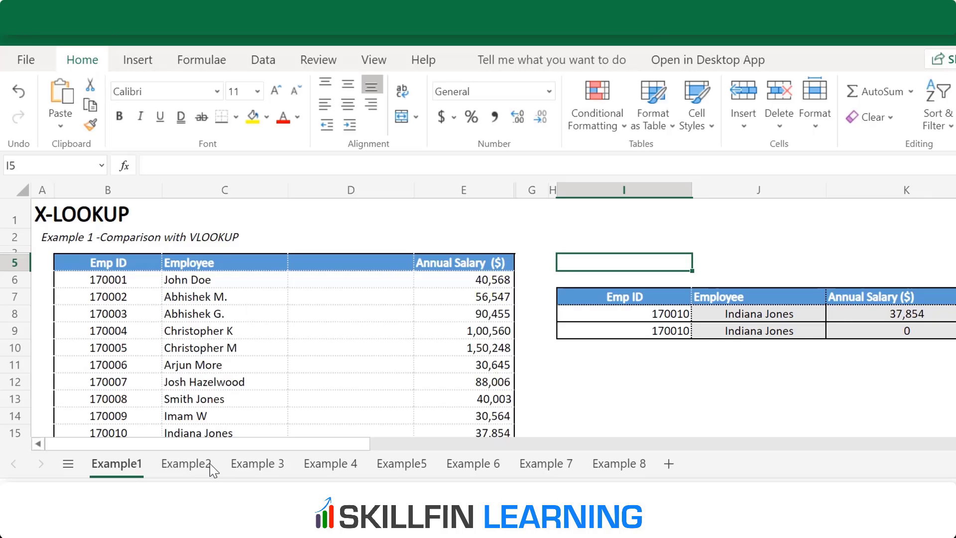
On the Example2 sheet, begin an HLOOKUP formula in C13 with B13 as the lookup value
{"action": "left_click", "coordinate": [194, 466]}
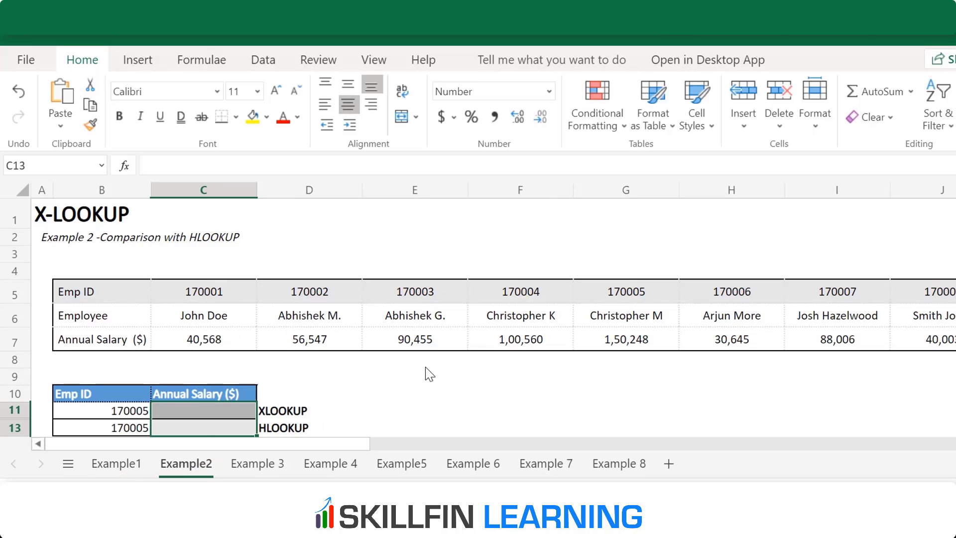
{"action": "left_click", "coordinate": [409, 379]}
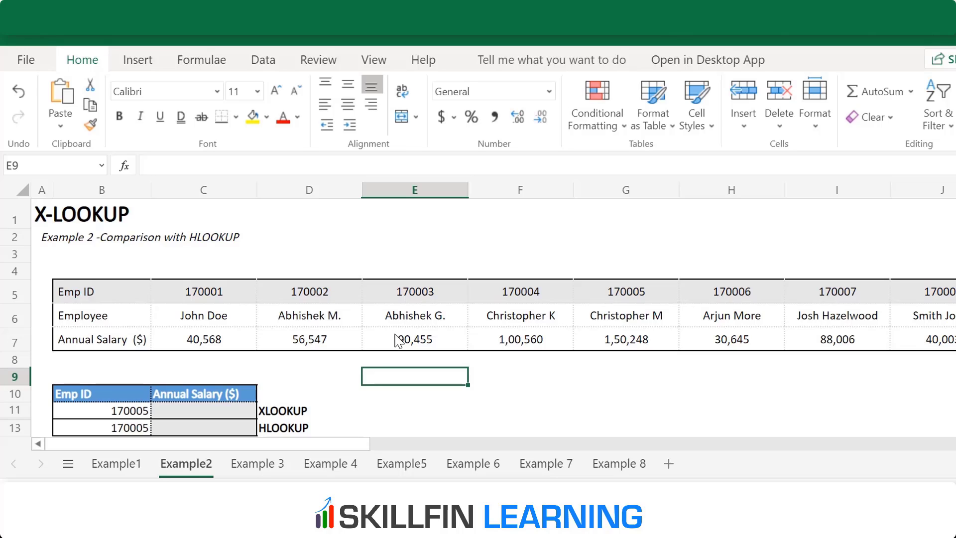
{"action": "left_click", "coordinate": [244, 429]}
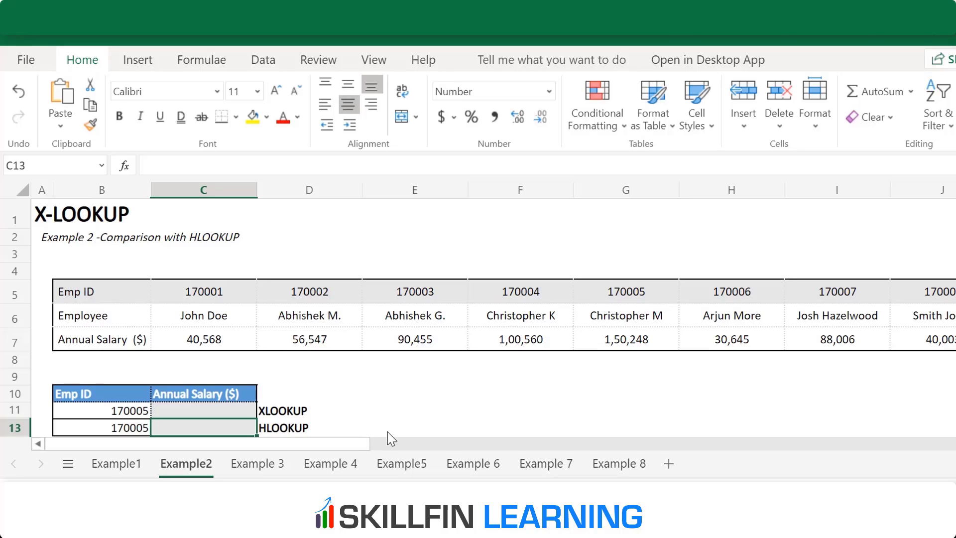
{"action": "type", "text": "=h"}
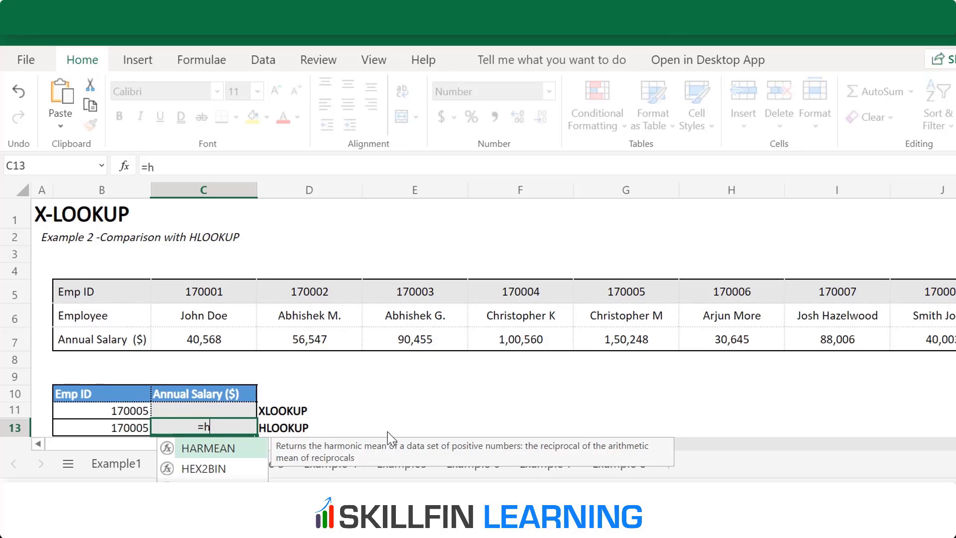
{"action": "type", "text": "lookup("}
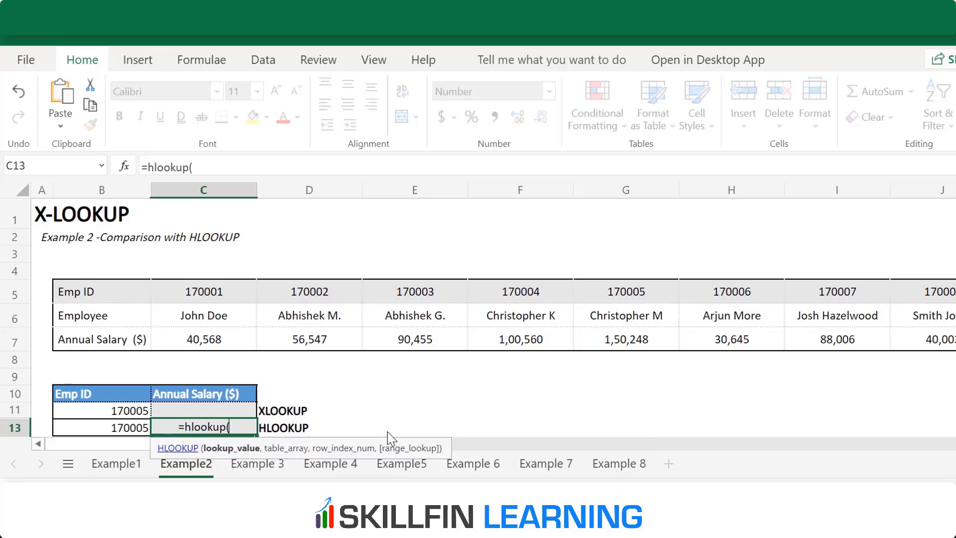
{"action": "key", "text": "Left"}
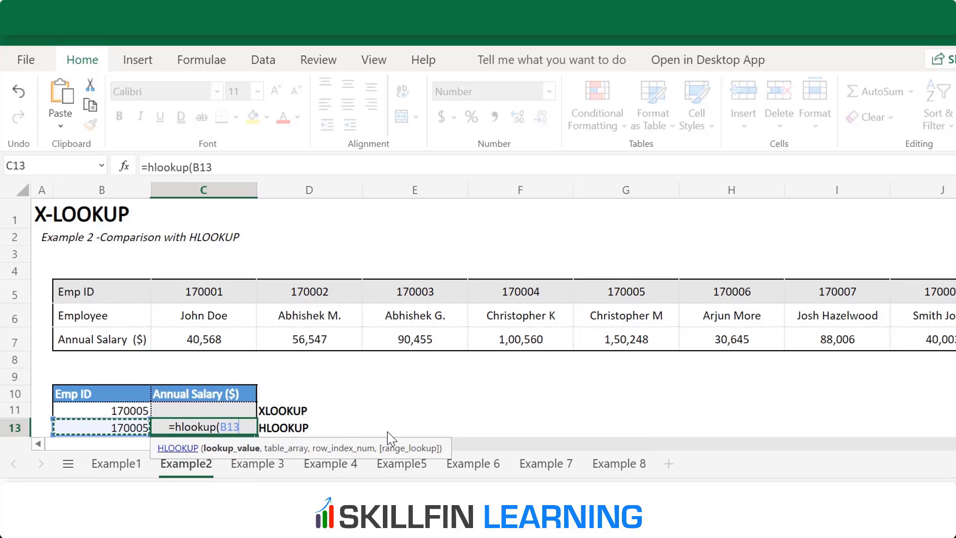
{"action": "type", "text": ","}
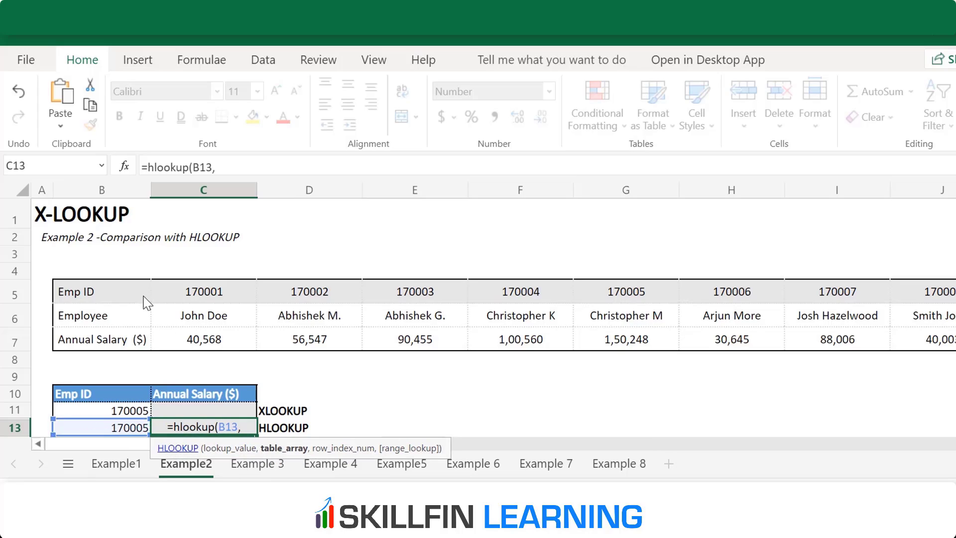
Complete the HLOOKUP in C13 with table array B5:N7, row index 3 and 0 for an exact match
{"action": "left_click_drag", "start_coordinate": [143, 298], "coordinate": [576, 333]}
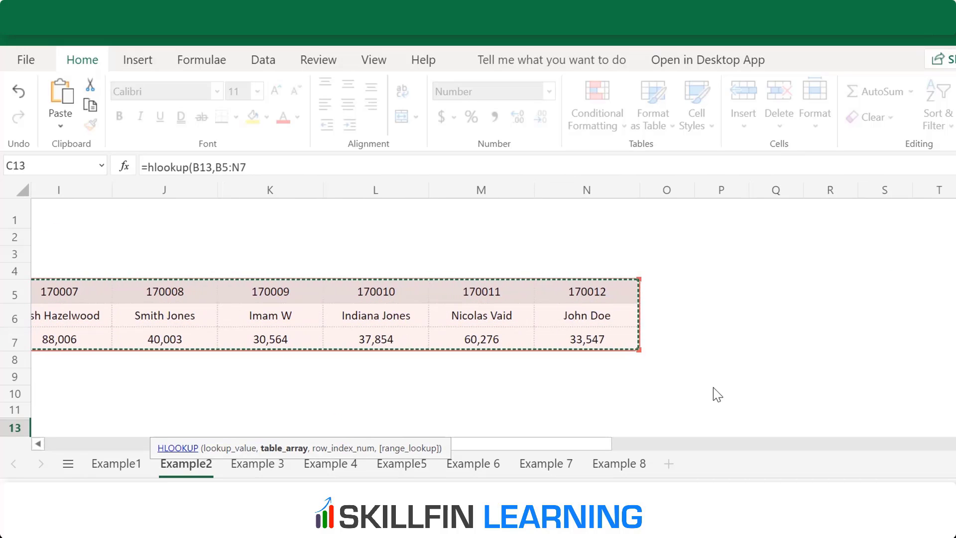
{"action": "type", "text": ",3"}
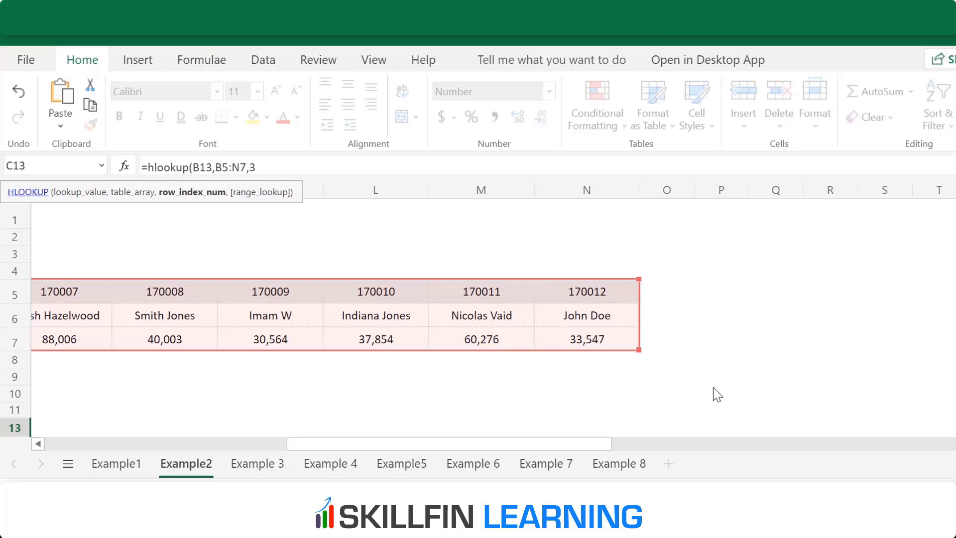
{"action": "type", "text": ",0)"}
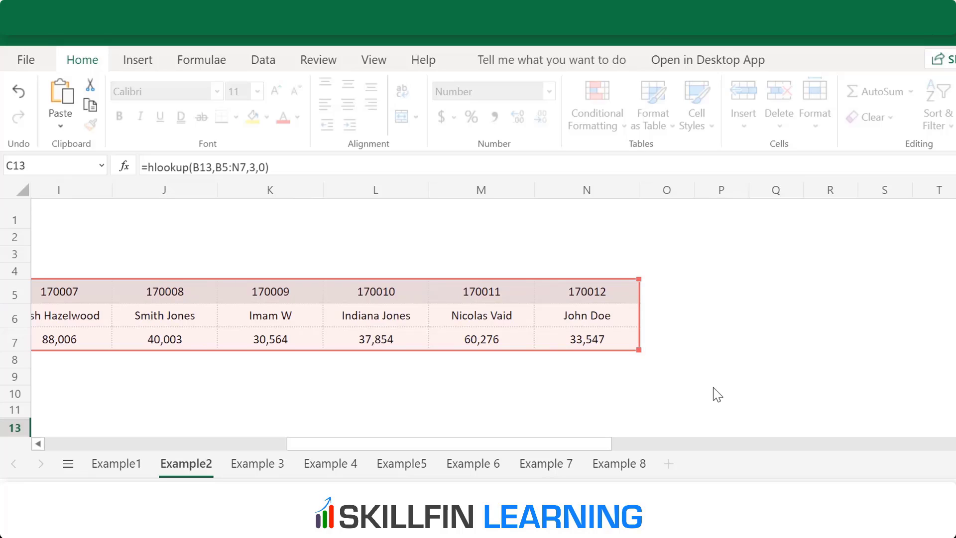
{"action": "key", "text": "Return"}
{"action": "key", "text": "Left"}
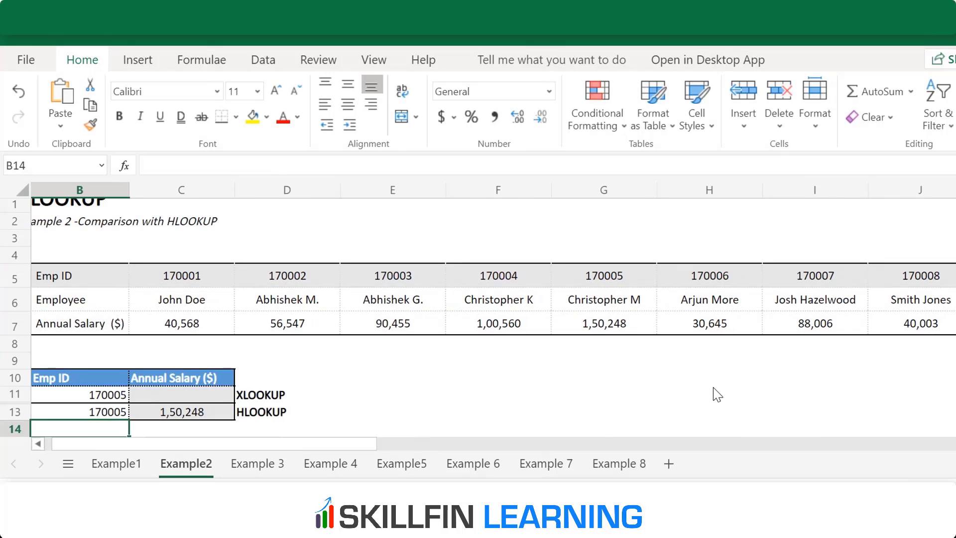
Check the HLOOKUP result against the matching employee's ID, name and annual salary in column G of the table
{"action": "key", "text": "Right"}
{"action": "key", "text": "Up"}
{"action": "key", "text": "Left"}
{"action": "key", "text": "Right"}
{"action": "key", "text": "Right"}
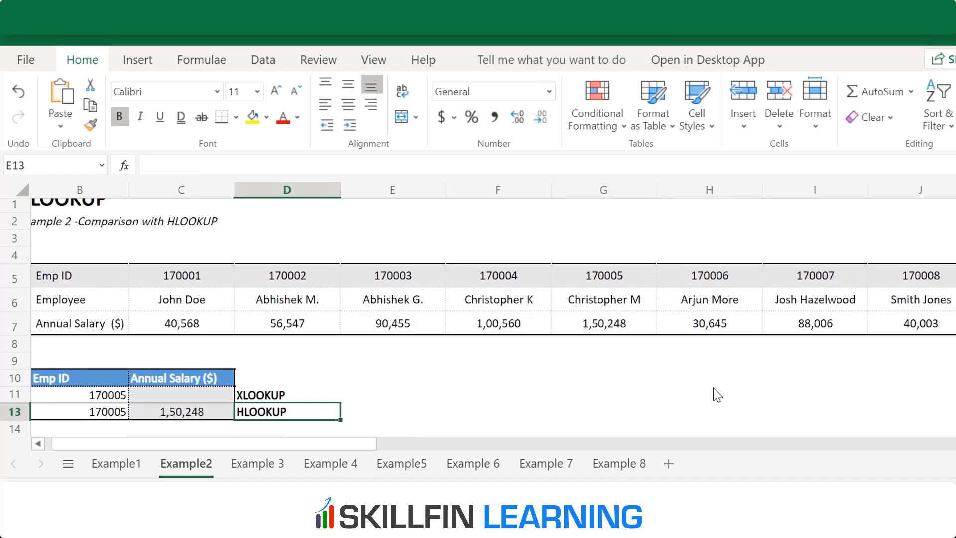
{"action": "key", "text": "Right"}
{"action": "key", "text": "Right"}
{"action": "key", "text": "Right"}
{"action": "key", "text": "Up"}
{"action": "key", "text": "Up"}
{"action": "key", "text": "Up"}
{"action": "key", "text": "Up"}
{"action": "key", "text": "Up"}
{"action": "key", "text": "Up"}
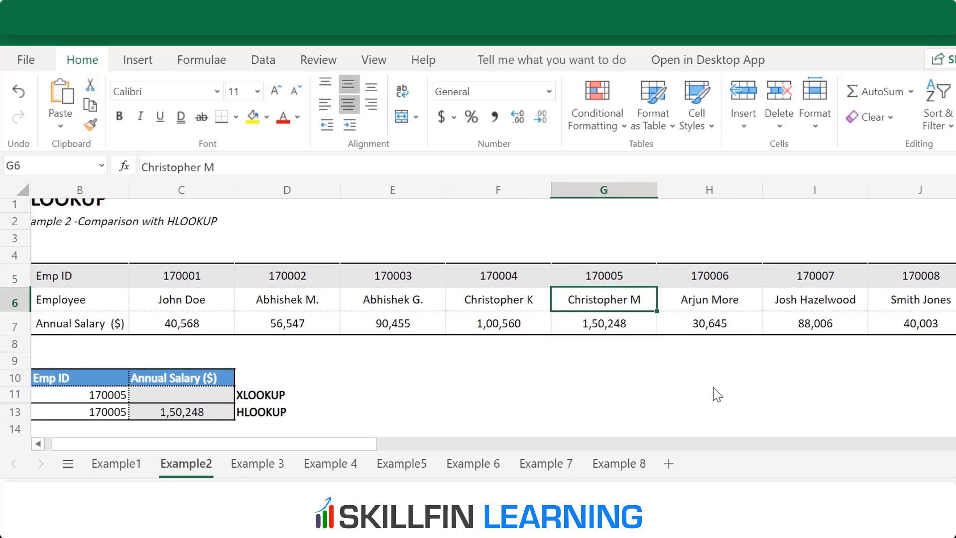
{"action": "key", "text": "Up"}
{"action": "key", "text": "Up"}
{"action": "key", "text": "Down"}
{"action": "key", "text": "Down"}
{"action": "key", "text": "Down"}
{"action": "key", "text": "Down"}
{"action": "key", "text": "Up"}
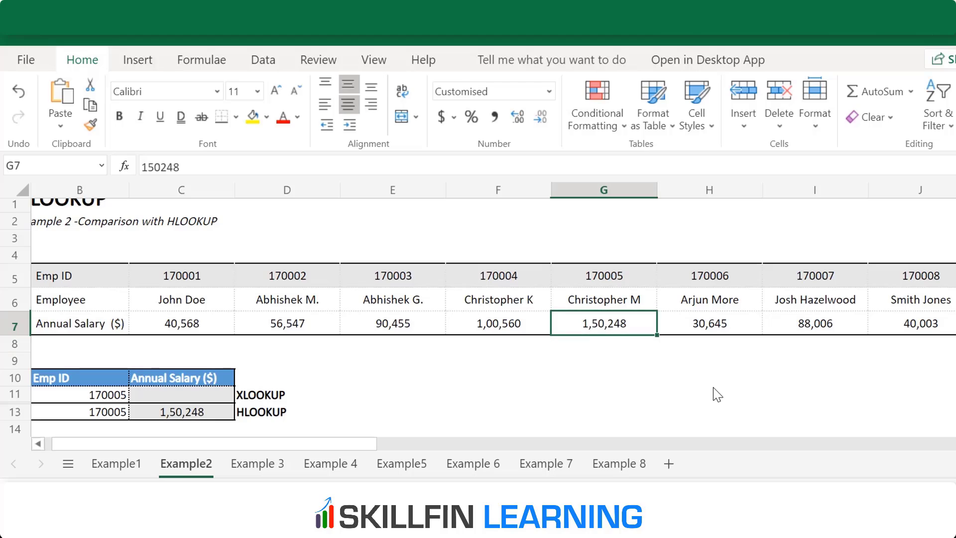
Begin an XLOOKUP formula in C11 with B11 as the lookup value and the Emp ID row B5:N5 as the lookup array
{"action": "key", "text": "Down"}
{"action": "key", "text": "Down"}
{"action": "key", "text": "Down"}
{"action": "key", "text": "Left"}
{"action": "key", "text": "Left"}
{"action": "key", "text": "Left"}
{"action": "key", "text": "Left"}
{"action": "key", "text": "Down"}
{"action": "type", "text": "="}
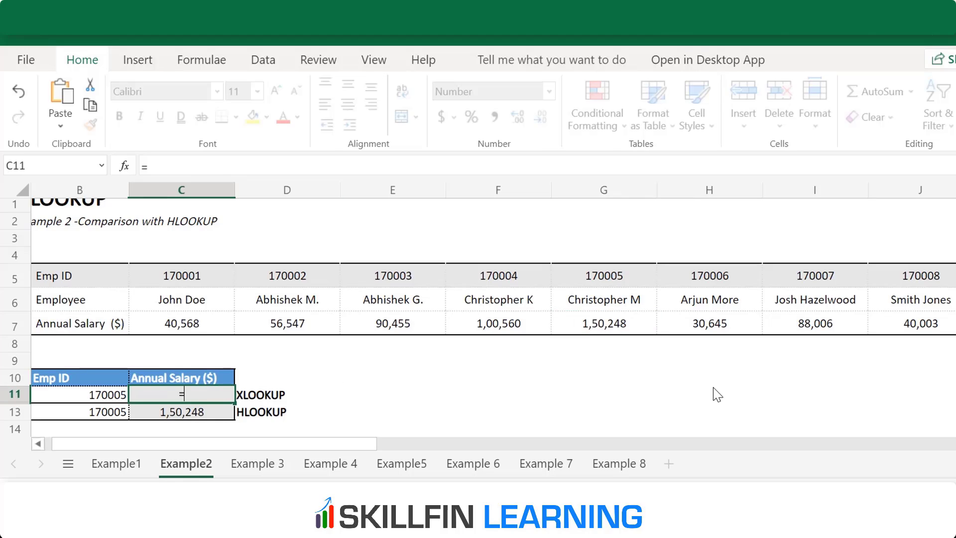
{"action": "type", "text": "xlookup("}
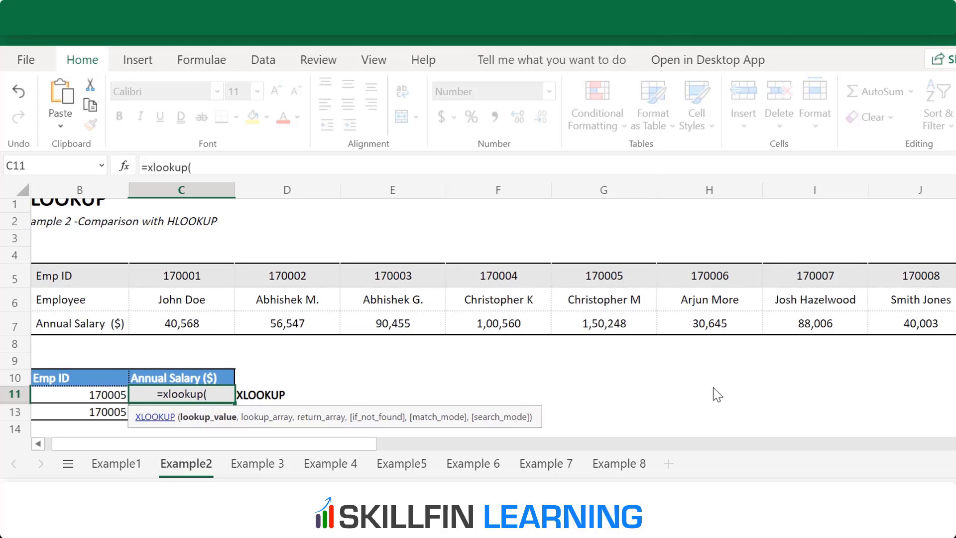
{"action": "key", "text": "Left"}
{"action": "type", "text": ","}
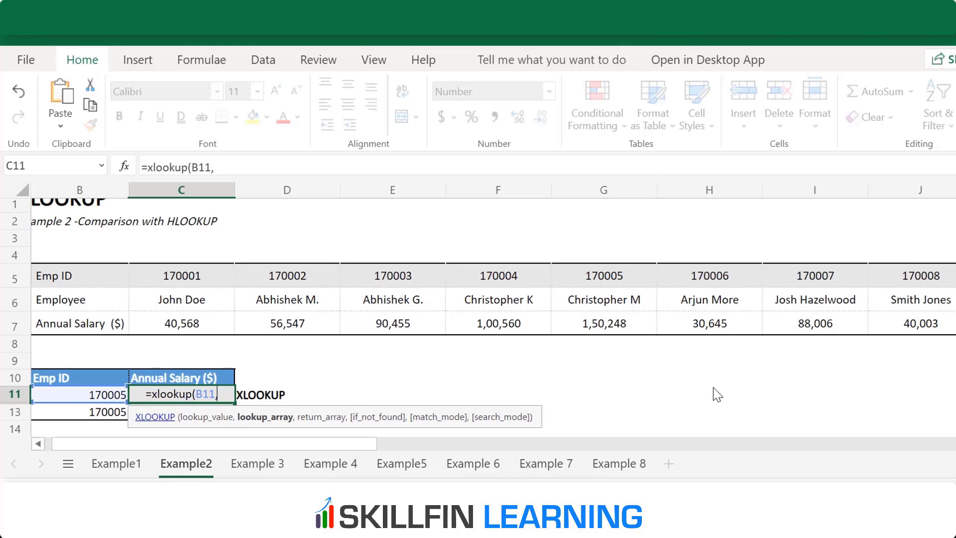
{"action": "left_click_drag", "start_coordinate": [107, 283], "coordinate": [886, 276]}
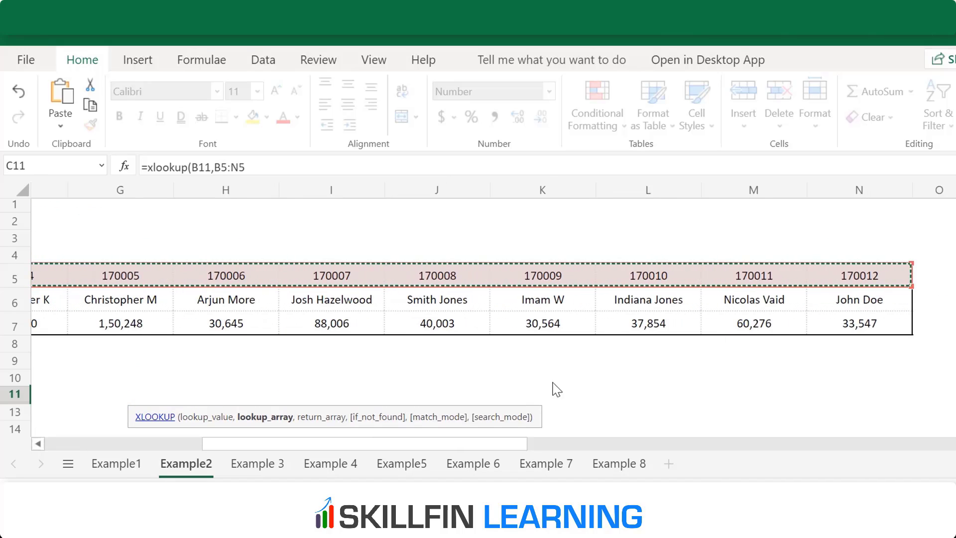
{"action": "type", "text": ","}
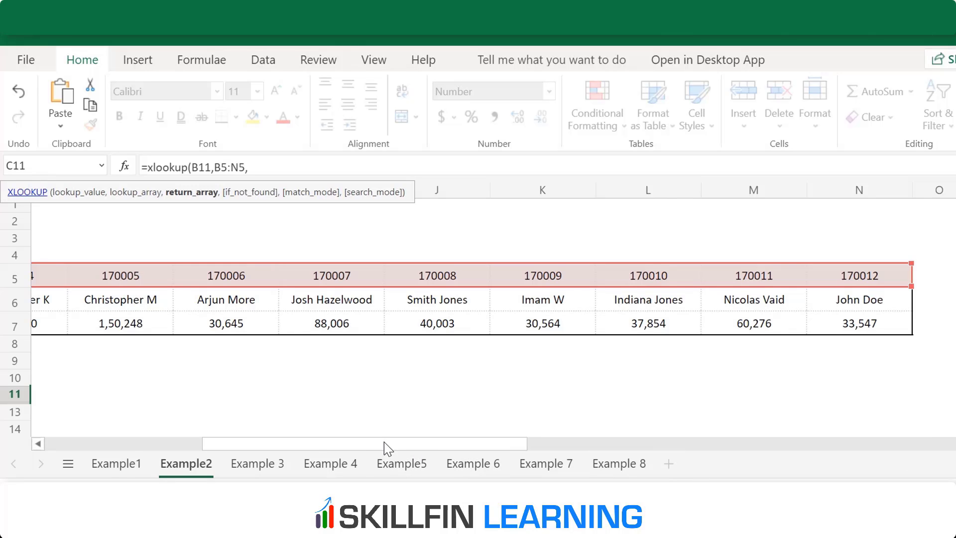
Complete the XLOOKUP in C11 with the Annual Salary row B7:N7 as the return array
{"action": "left_click_drag", "start_coordinate": [384, 441], "coordinate": [227, 447]}
{"action": "left_click_drag", "start_coordinate": [74, 323], "coordinate": [796, 323]}
{"action": "type", "text": ")"}
{"action": "key", "text": "Return"}
{"action": "key", "text": "Left"}
{"action": "key", "text": "Left"}
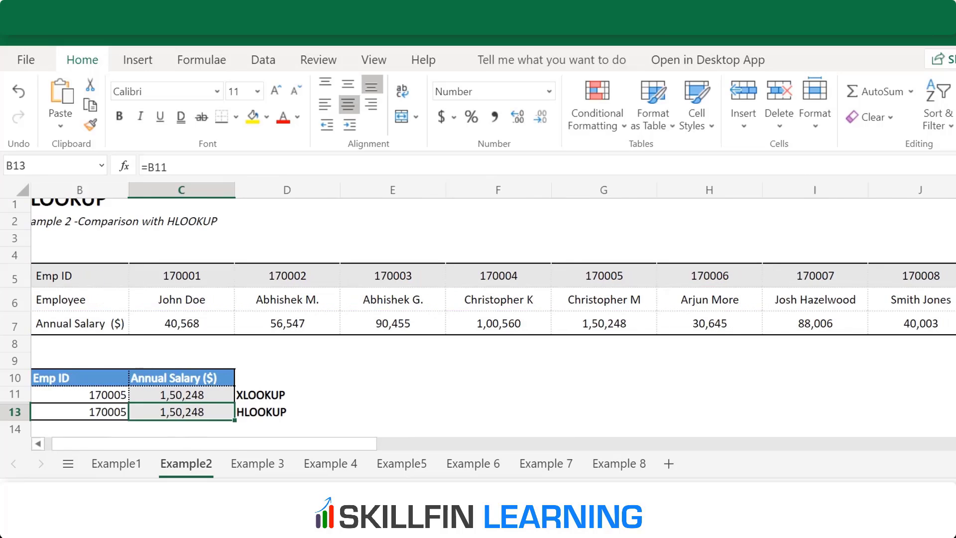
Insert a blank row between the Employee and Annual Salary rows of the horizontal table
{"action": "key", "text": "Right"}
{"action": "key", "text": "Right"}
{"action": "key", "text": "Up"}
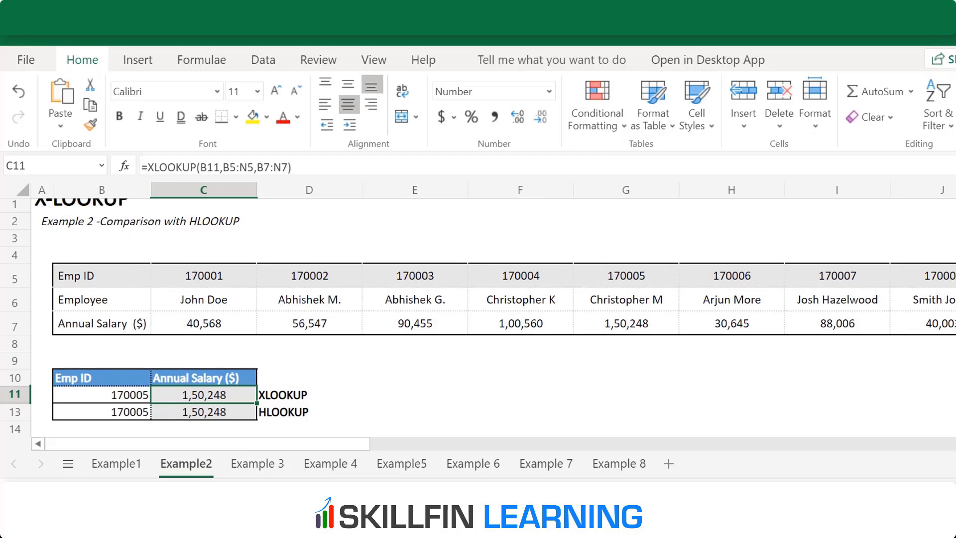
{"action": "left_click", "coordinate": [12, 329]}
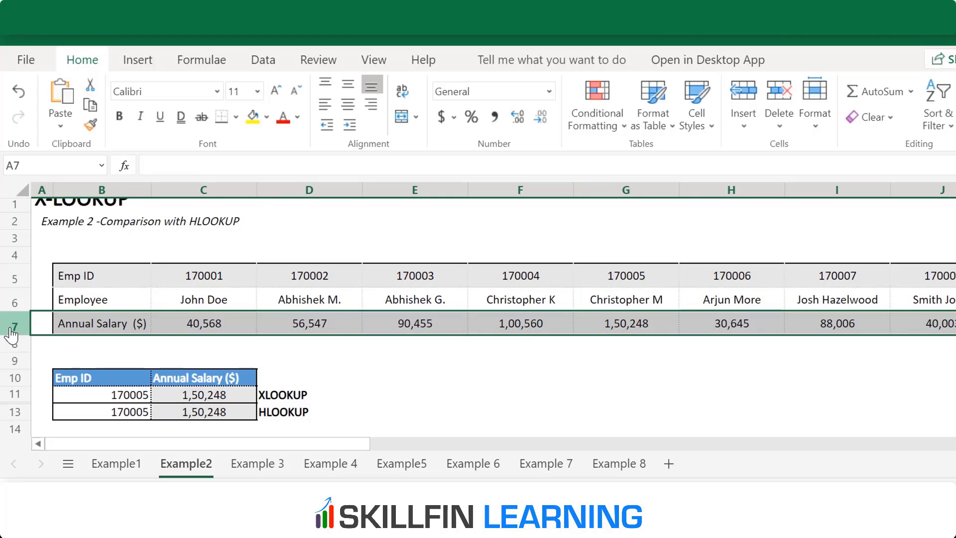
{"action": "key", "text": "ctrl+plus"}
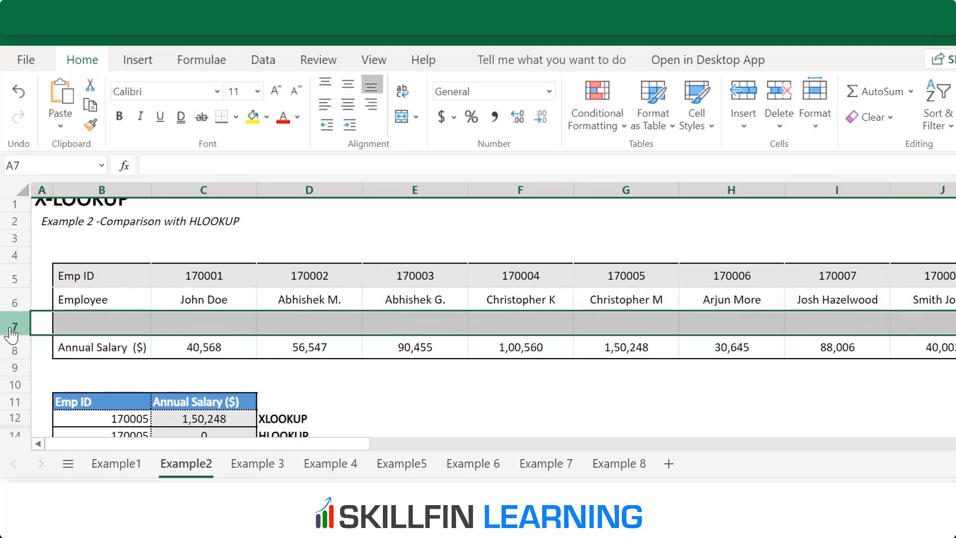
Examine the HLOOKUP in C14 and the XLOOKUP in C12 to compare how each handles the inserted row
{"action": "key", "text": "Right"}
{"action": "key", "text": "Right"}
{"action": "key", "text": "Down"}
{"action": "key", "text": "Down"}
{"action": "key", "text": "Down"}
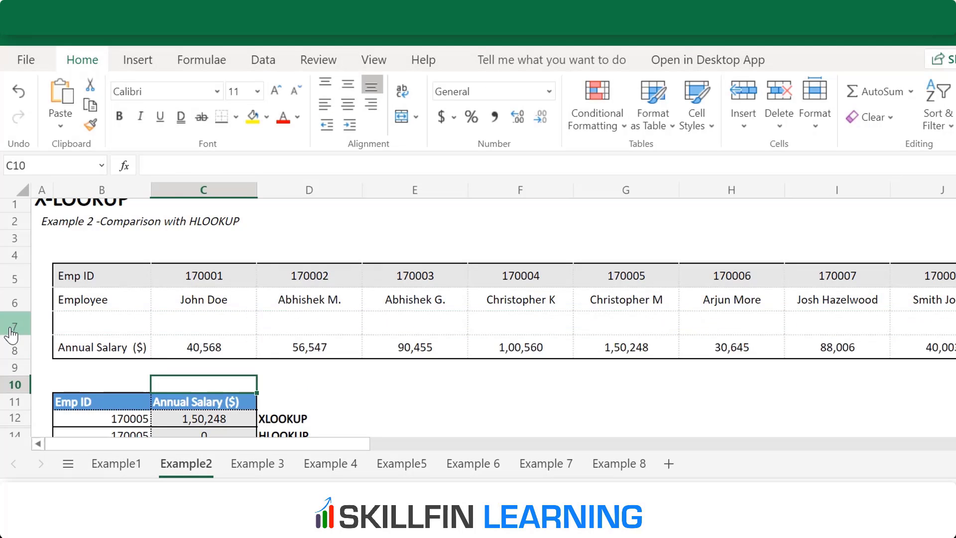
{"action": "key", "text": "Down"}
{"action": "key", "text": "Down"}
{"action": "key", "text": "Down"}
{"action": "key", "text": "Down"}
{"action": "key", "text": "Up"}
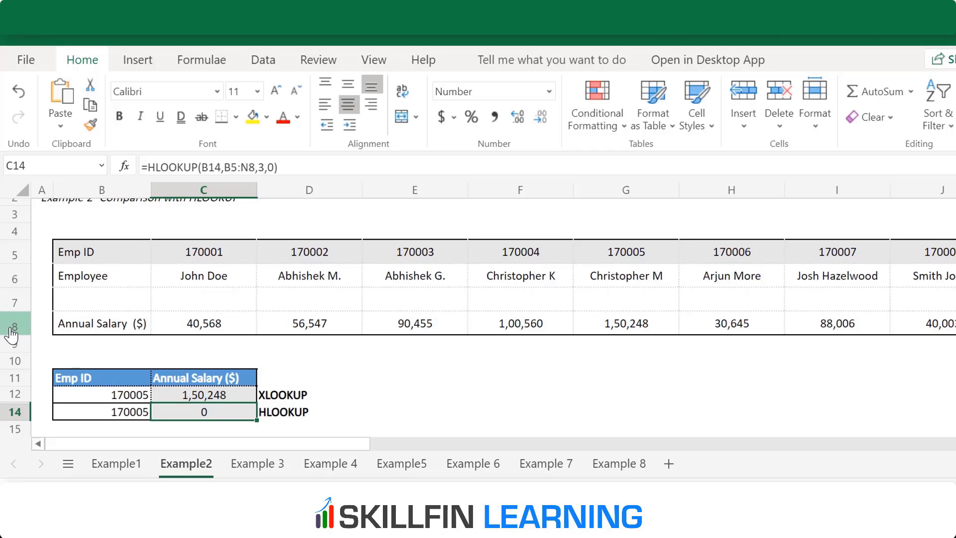
{"action": "key", "text": "Up"}
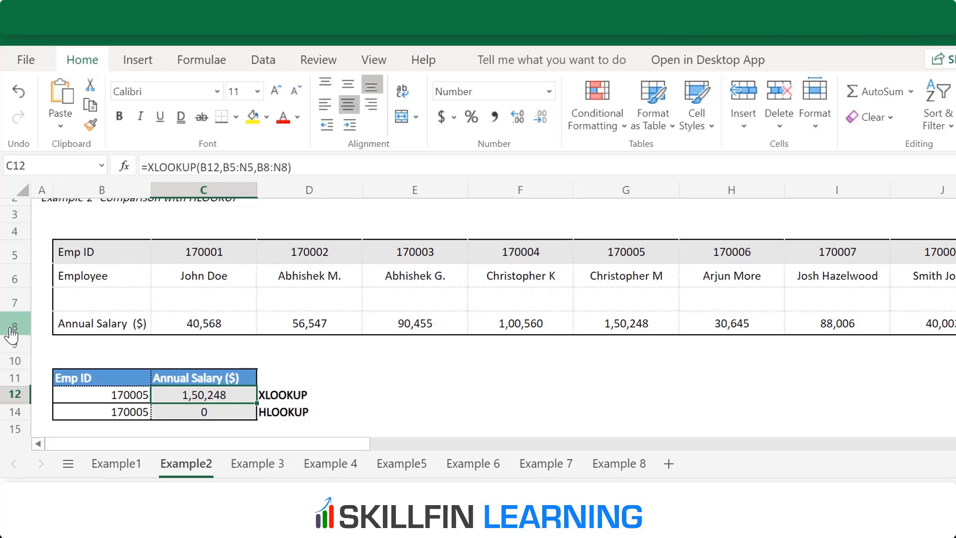
{"action": "key", "text": "Up"}
{"action": "key", "text": "Up"}
{"action": "key", "text": "Up"}
{"action": "key", "text": "Up"}
{"action": "key", "text": "Up"}
{"action": "key", "text": "Up"}
{"action": "key", "text": "Up"}
{"action": "key", "text": "Up"}
{"action": "key", "text": "Down"}
{"action": "key", "text": "Down"}
{"action": "key", "text": "Down"}
{"action": "key", "text": "Down"}
{"action": "key", "text": "Down"}
{"action": "key", "text": "Down"}
{"action": "key", "text": "Down"}
{"action": "key", "text": "Down"}
{"action": "key", "text": "Down"}
{"action": "key", "text": "Down"}
{"action": "key", "text": "Down"}
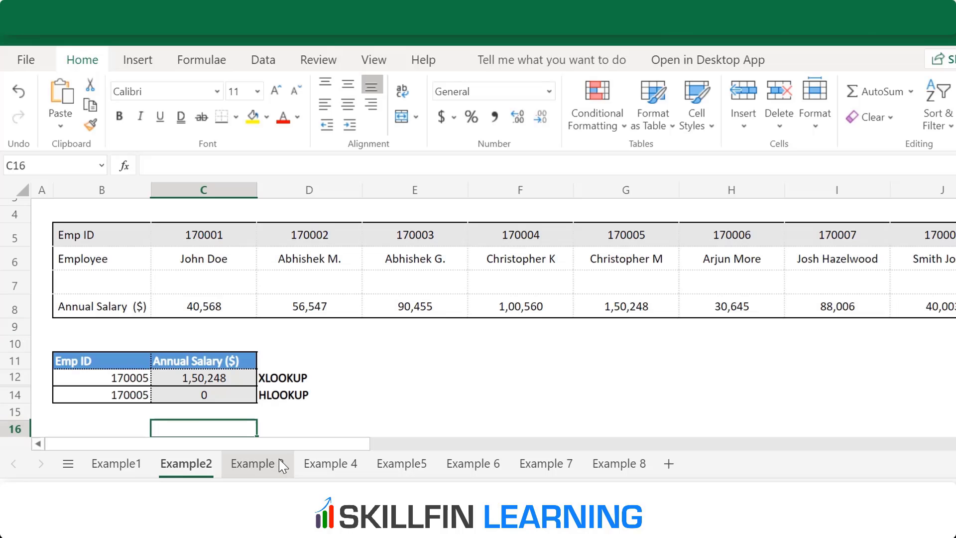
Open the Example 3 sheet on pulling values from both the right and left of the lookup range
{"action": "left_click", "coordinate": [276, 458]}
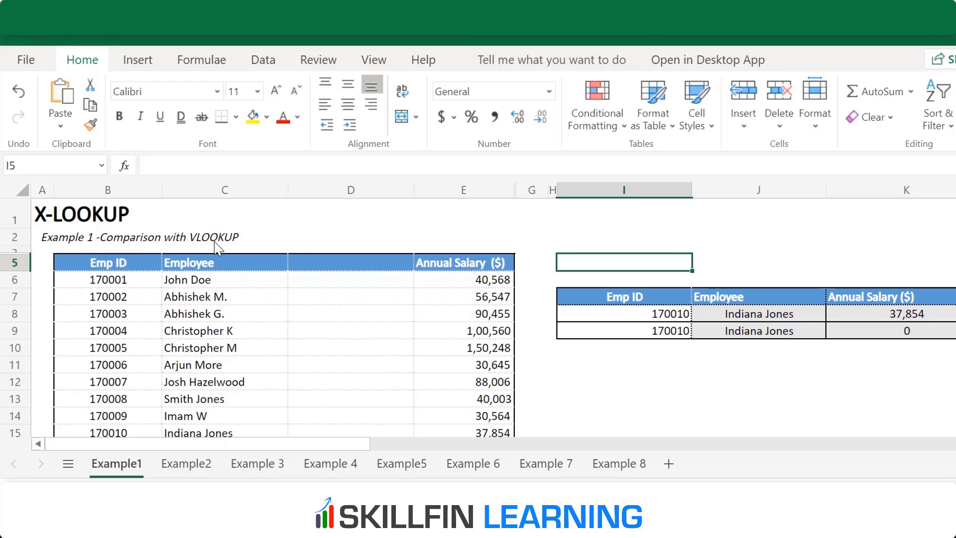
{"action": "left_click", "coordinate": [277, 472]}
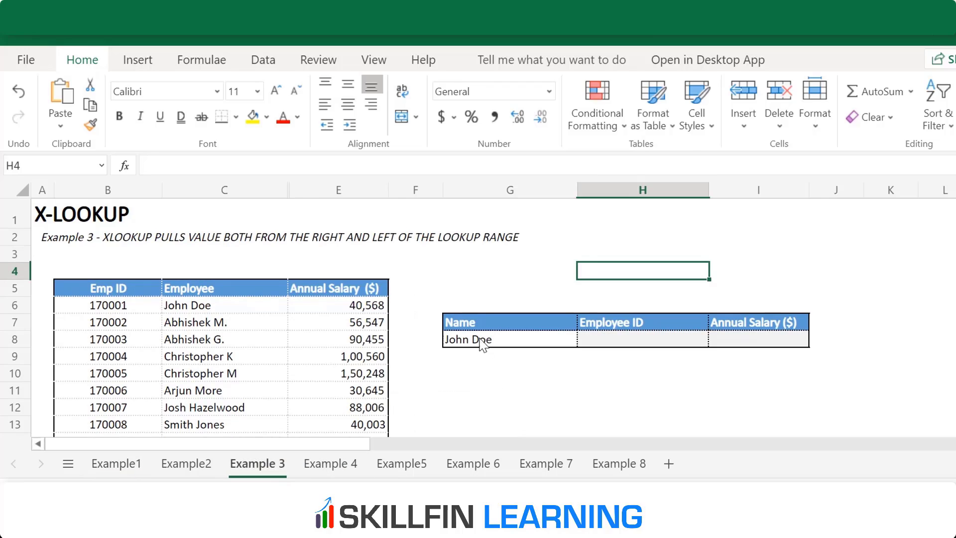
Start an XLOOKUP in the Employee ID cell H8 with the name in G8 as the lookup value
{"action": "scroll", "coordinate": [480, 344], "scroll_direction": "down", "scroll_amount": 3}
{"action": "scroll", "coordinate": [480, 344], "scroll_direction": "up", "scroll_amount": 3}
{"action": "left_click", "coordinate": [669, 347]}
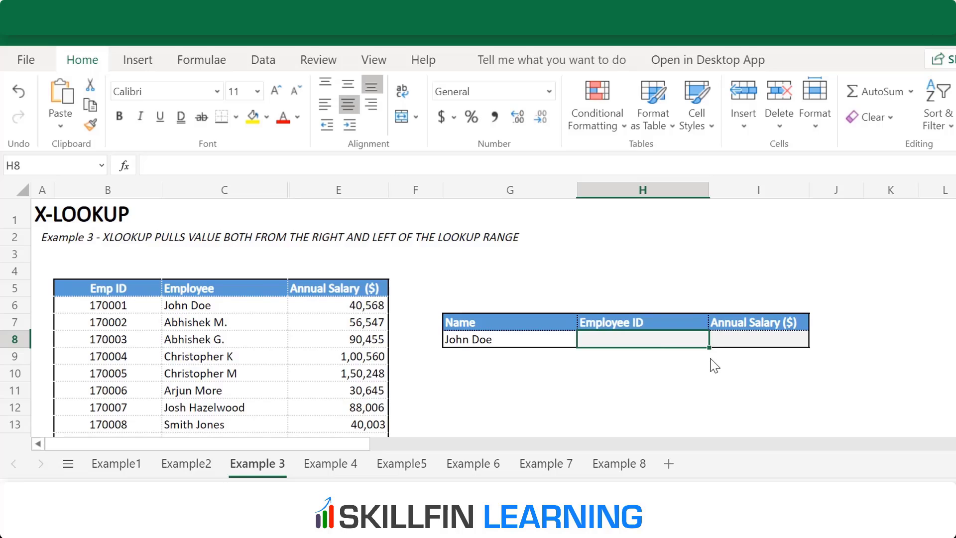
{"action": "type", "text": "=xl"}
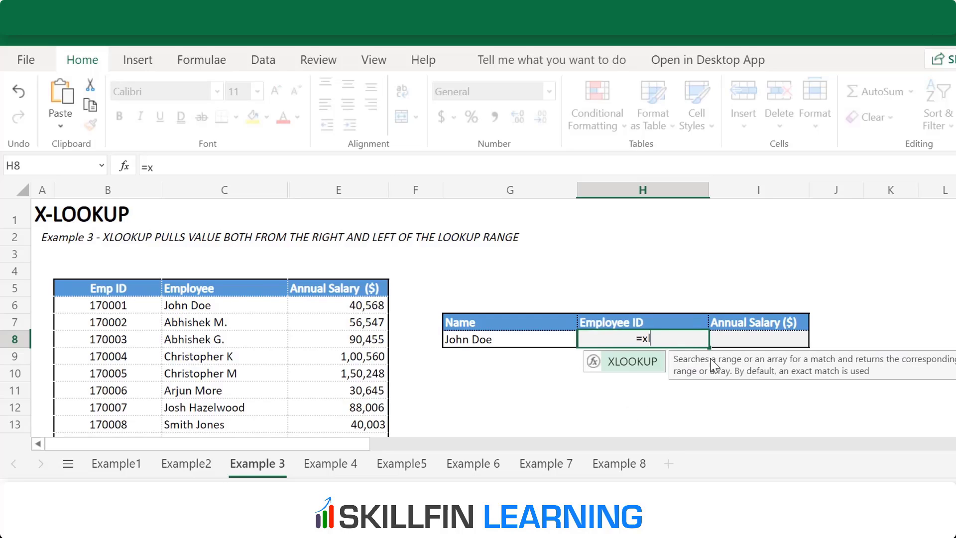
{"action": "type", "text": "ookup("}
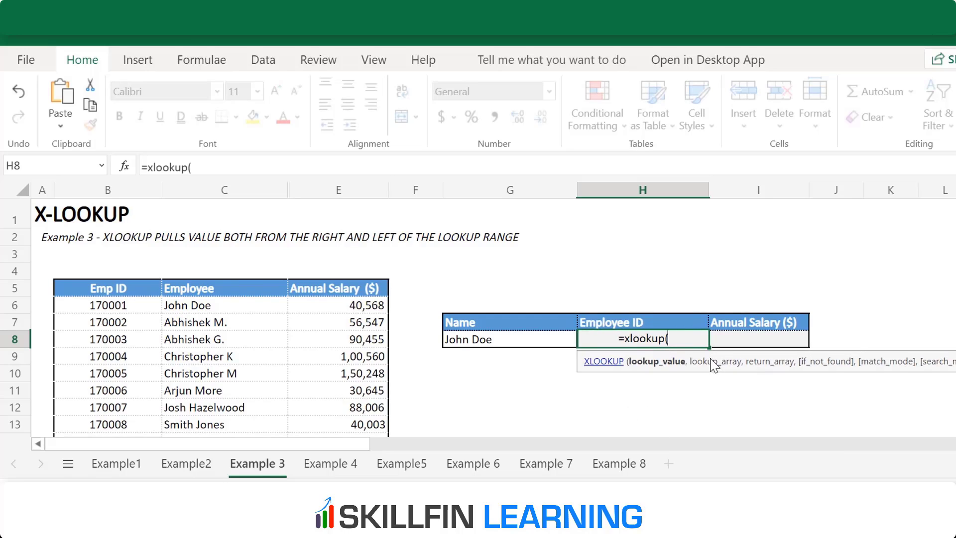
{"action": "key", "text": "Left"}
{"action": "type", "text": ","}
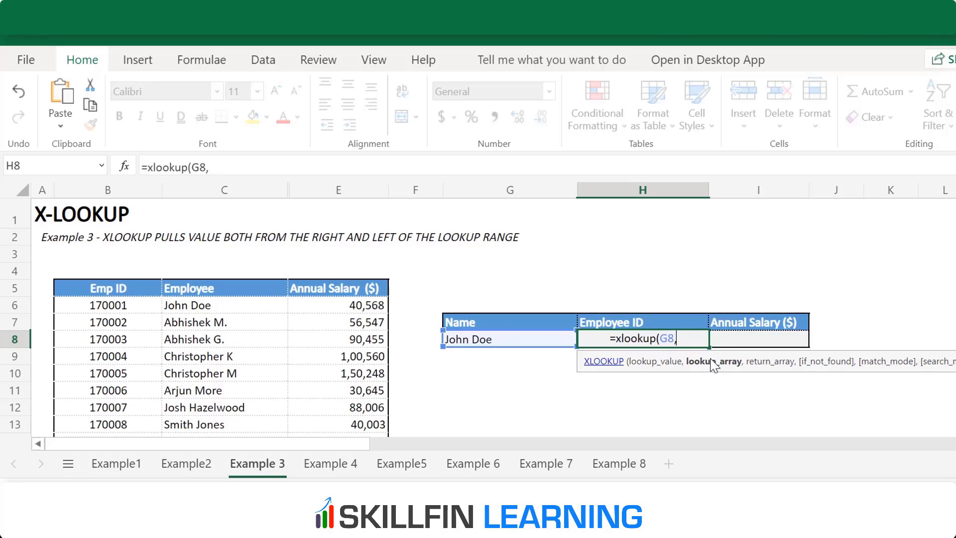
Complete the XLOOKUP in H8 with C5:C17 as the lookup array and the Emp ID column B5:B17 as the return array
{"action": "scroll", "coordinate": [249, 299], "scroll_direction": "down", "scroll_amount": 3}
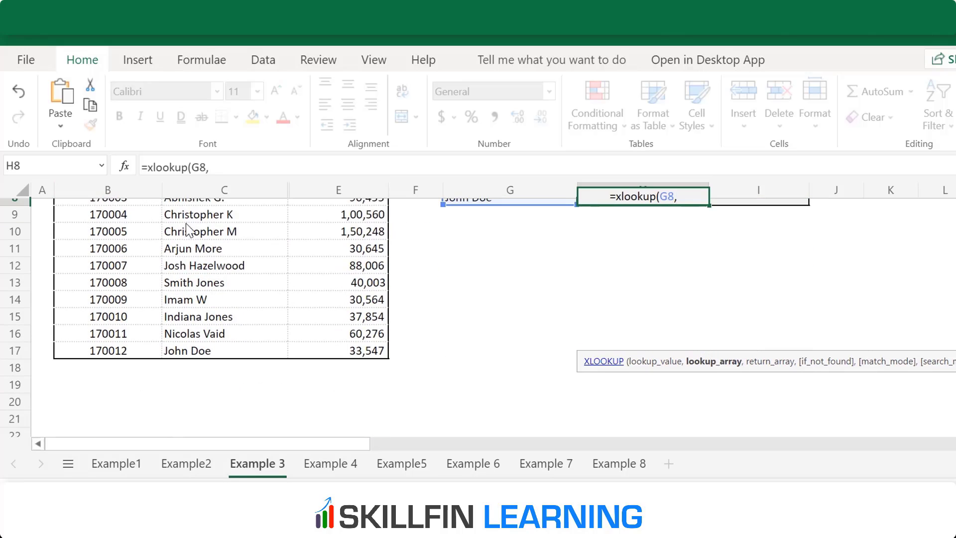
{"action": "scroll", "coordinate": [202, 243], "scroll_direction": "up", "scroll_amount": 3}
{"action": "left_click_drag", "start_coordinate": [209, 246], "coordinate": [223, 345]}
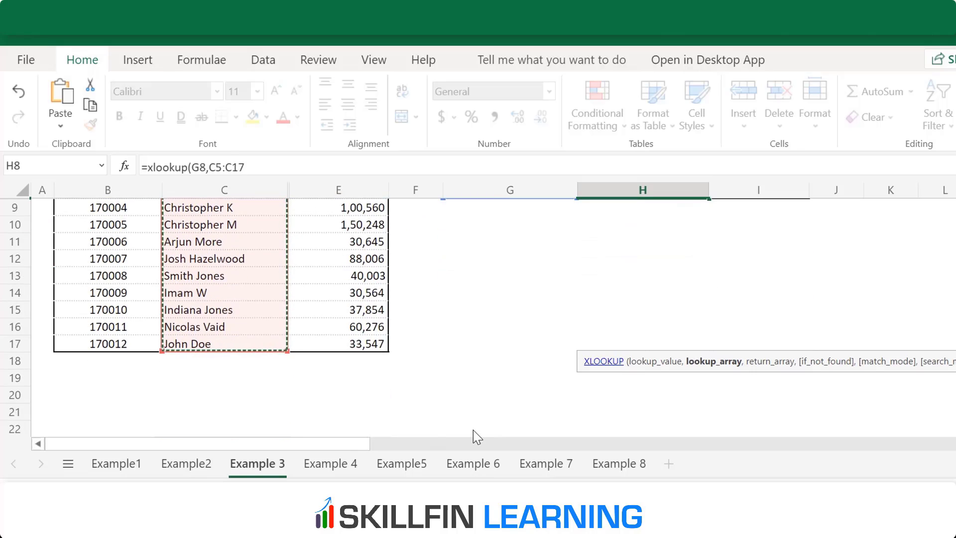
{"action": "type", "text": ","}
{"action": "scroll", "coordinate": [473, 429], "scroll_direction": "up", "scroll_amount": 3}
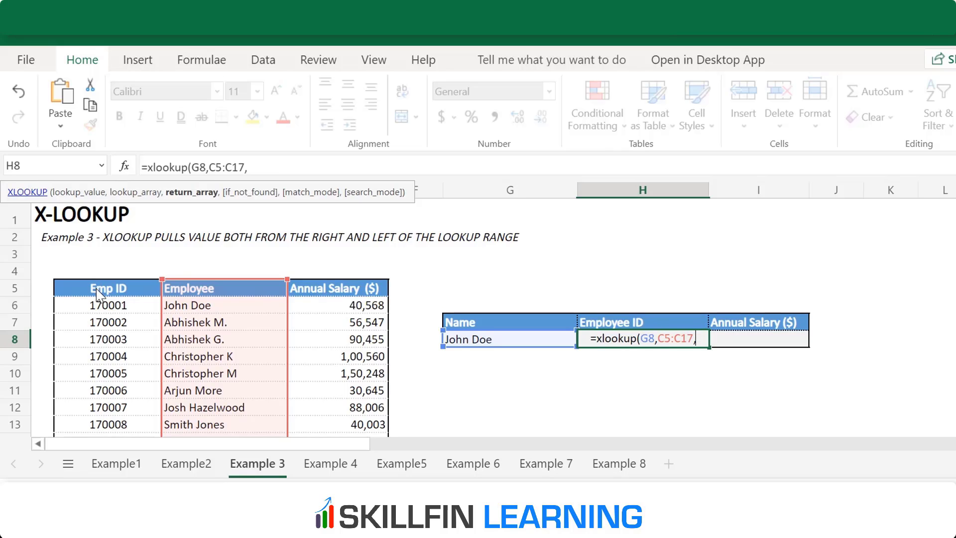
{"action": "left_click_drag", "start_coordinate": [97, 288], "coordinate": [113, 333]}
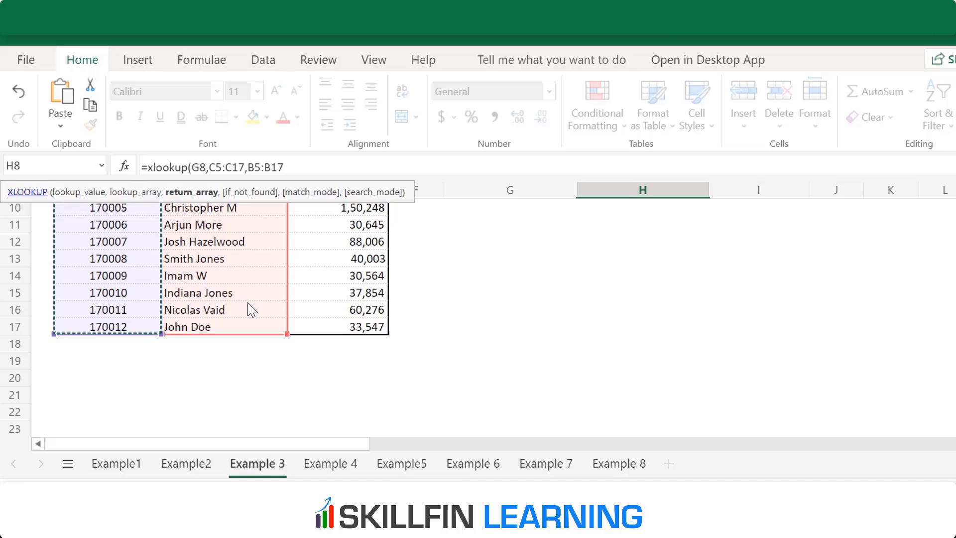
{"action": "key", "text": "Return"}
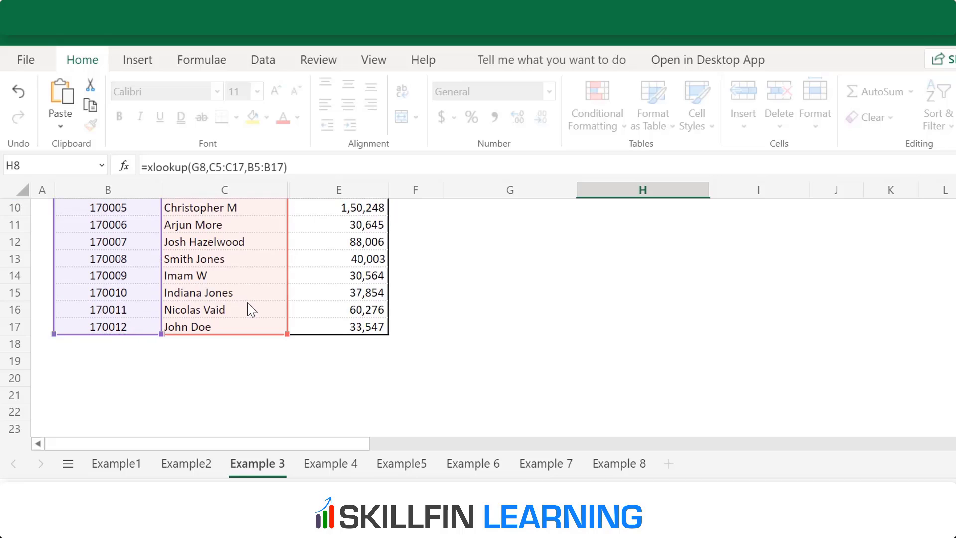
{"action": "key", "text": "Up"}
{"action": "key", "text": "Up"}
{"action": "key", "text": "Down"}
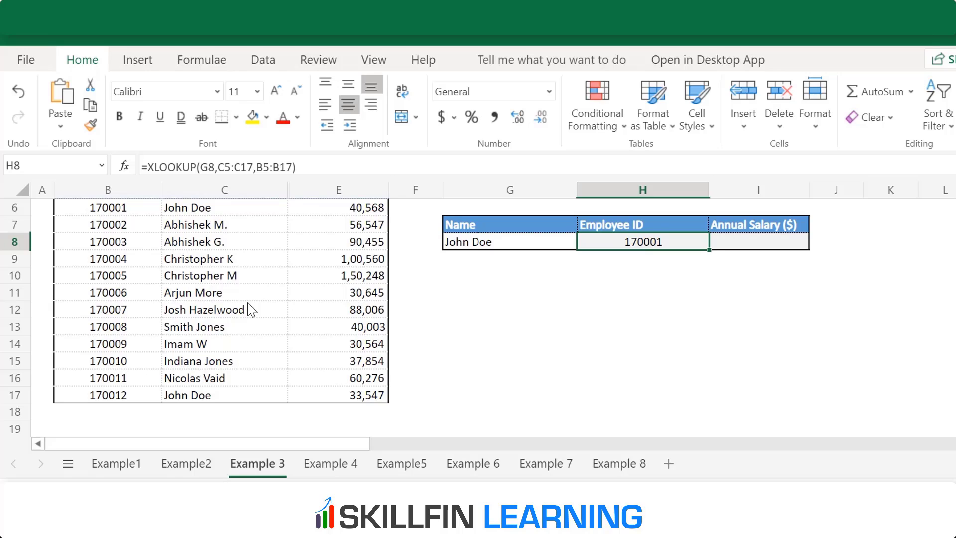
Start a lookup formula, entered as =xlook(, in the Annual Salary cell I8 with G8 as the lookup value
{"action": "key", "text": "Right"}
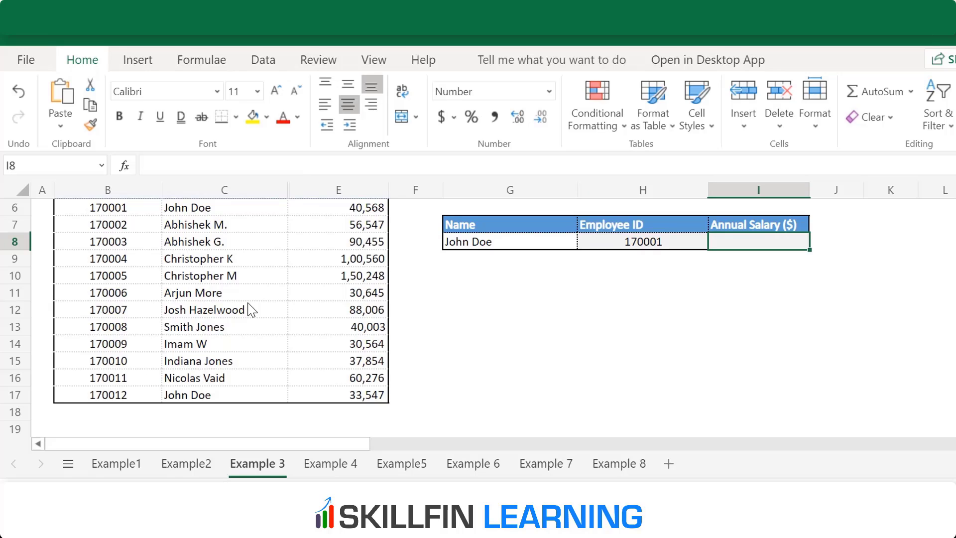
{"action": "type", "text": "="}
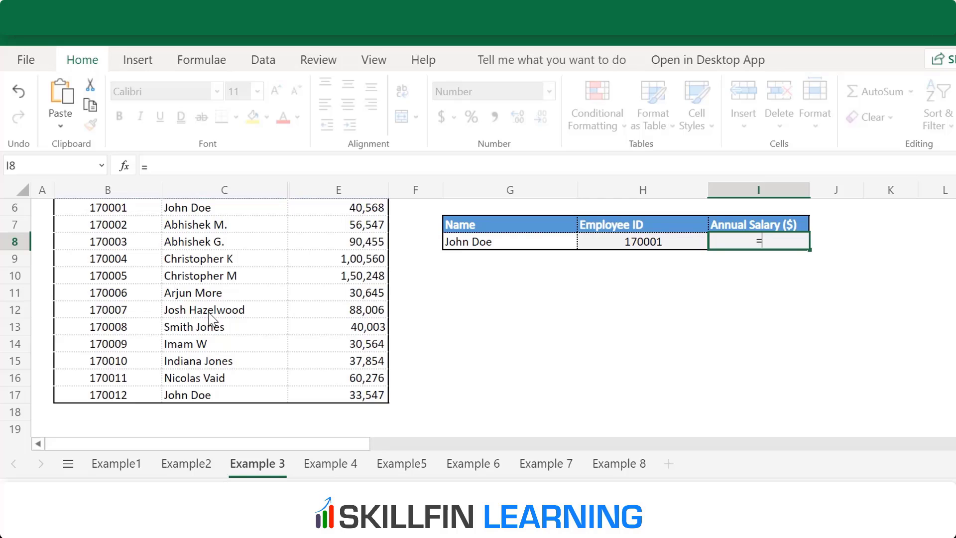
{"action": "type", "text": "x"}
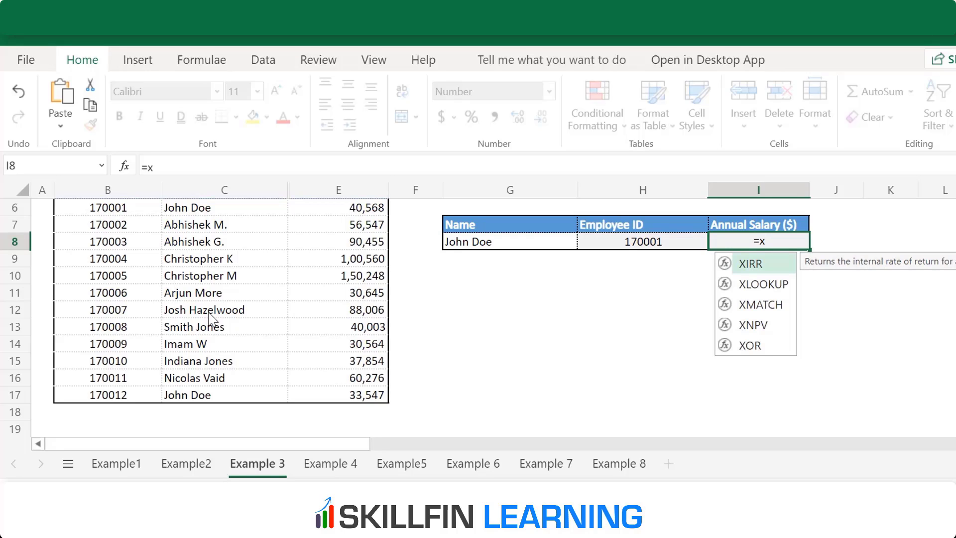
{"action": "type", "text": "look"}
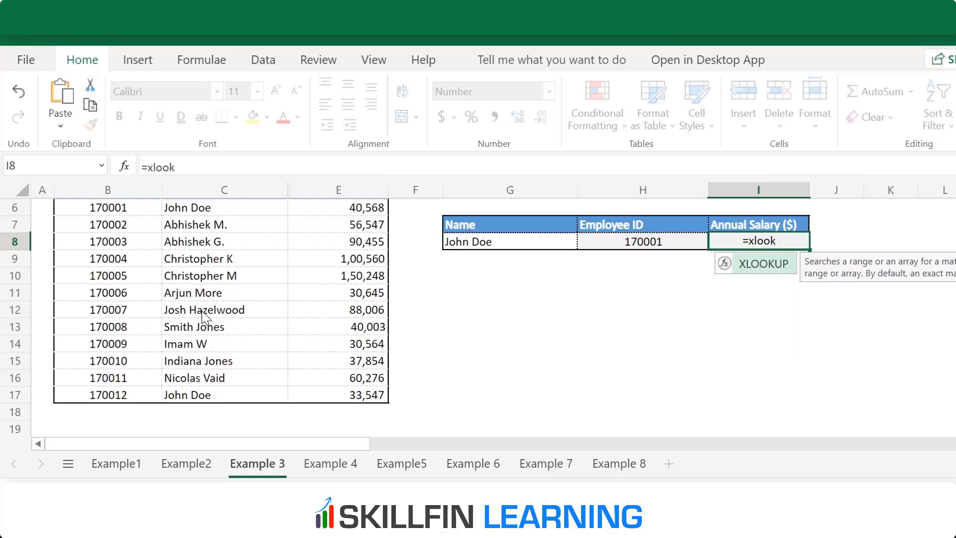
{"action": "type", "text": "("}
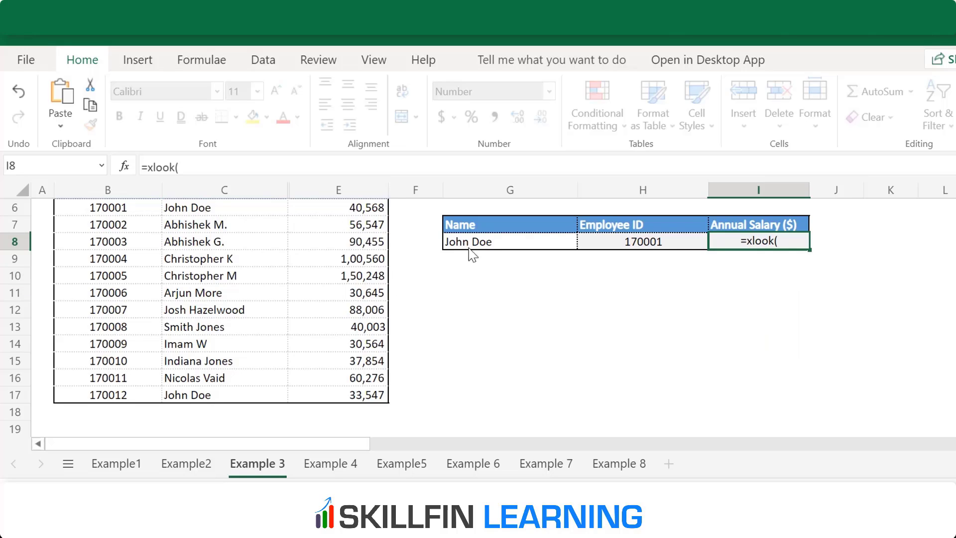
{"action": "left_click", "coordinate": [481, 244]}
{"action": "type", "text": ","}
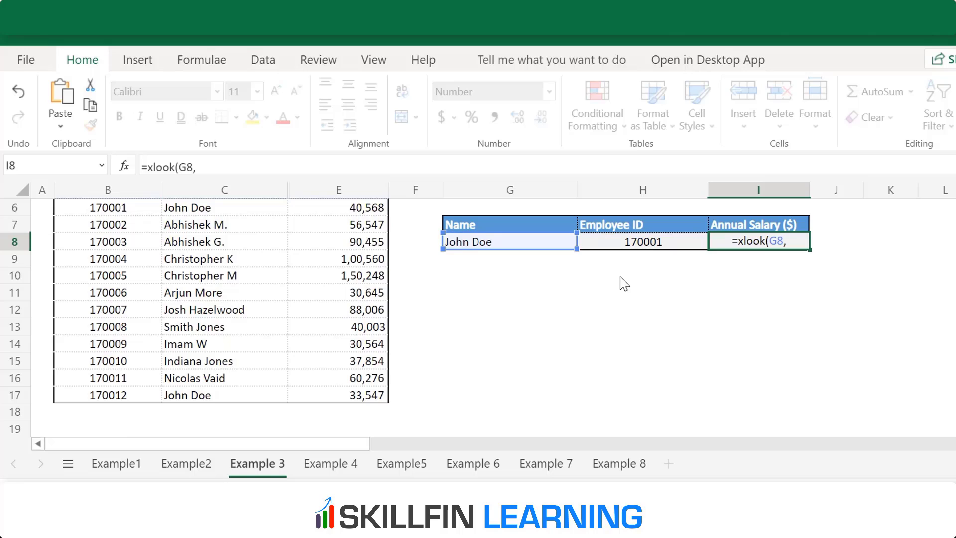
Finish the I8 formula with C5:C17 as the lookup array and the Annual Salary column E5:E17 as the return array
{"action": "scroll", "coordinate": [288, 309], "scroll_direction": "up", "scroll_amount": 2}
{"action": "left_click_drag", "start_coordinate": [242, 294], "coordinate": [205, 385]}
{"action": "type", "text": ","}
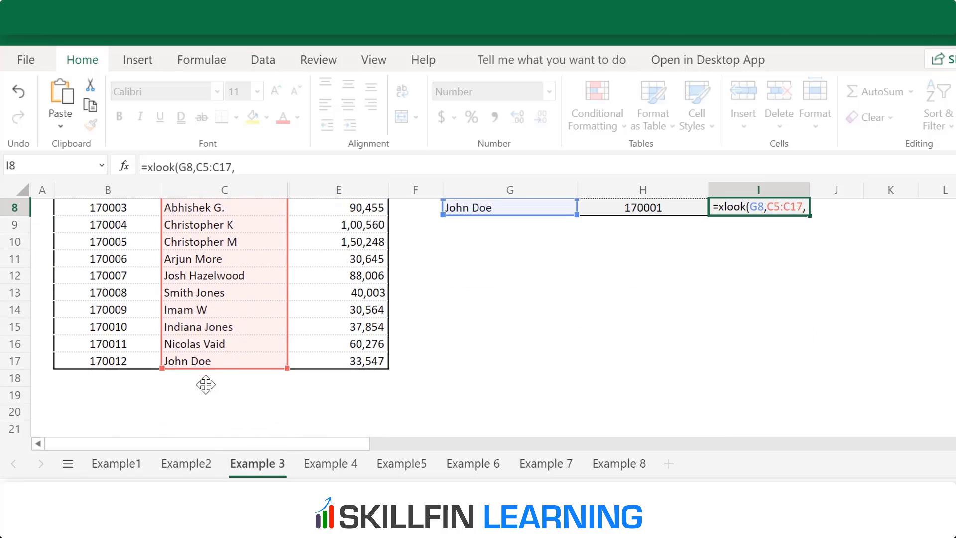
{"action": "scroll", "coordinate": [206, 384], "scroll_direction": "up", "scroll_amount": 3}
{"action": "left_click_drag", "start_coordinate": [352, 295], "coordinate": [333, 319]}
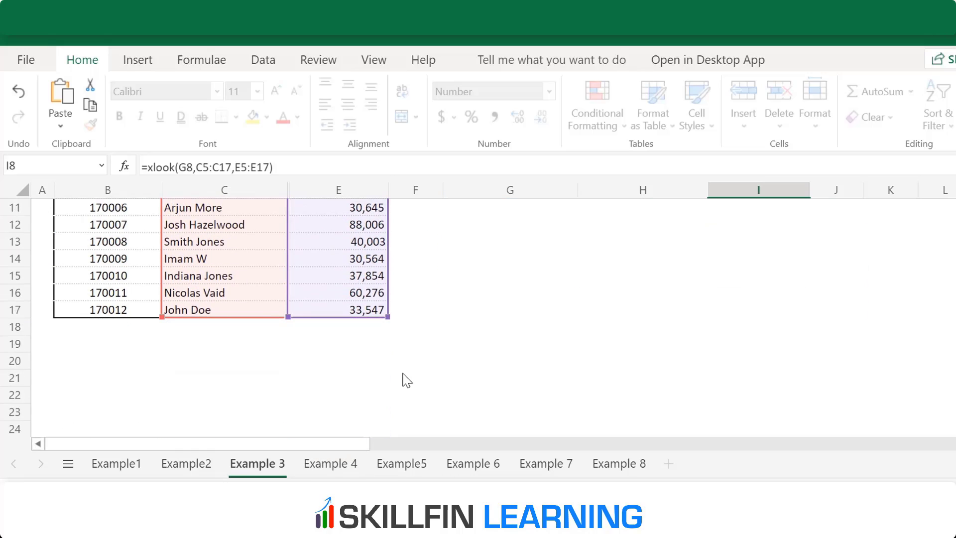
{"action": "key", "text": "ctrl+Return"}
{"action": "key", "text": "Up"}
{"action": "key", "text": "Up"}
{"action": "key", "text": "Down"}
{"action": "key", "text": "Down"}
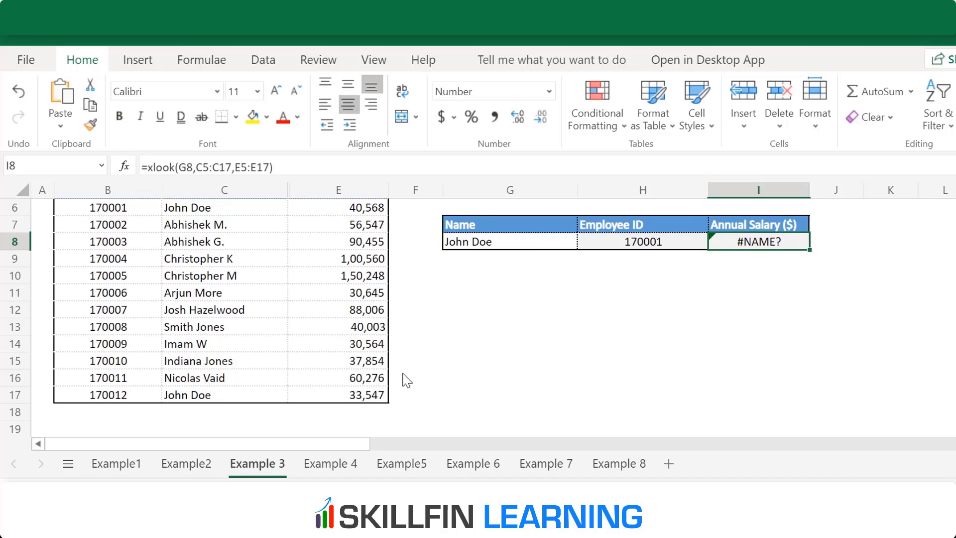
Correct the function name in the I8 formula to xlookup
{"action": "key", "text": "F2"}
{"action": "scroll", "coordinate": [491, 367], "scroll_direction": "up", "scroll_amount": 2}
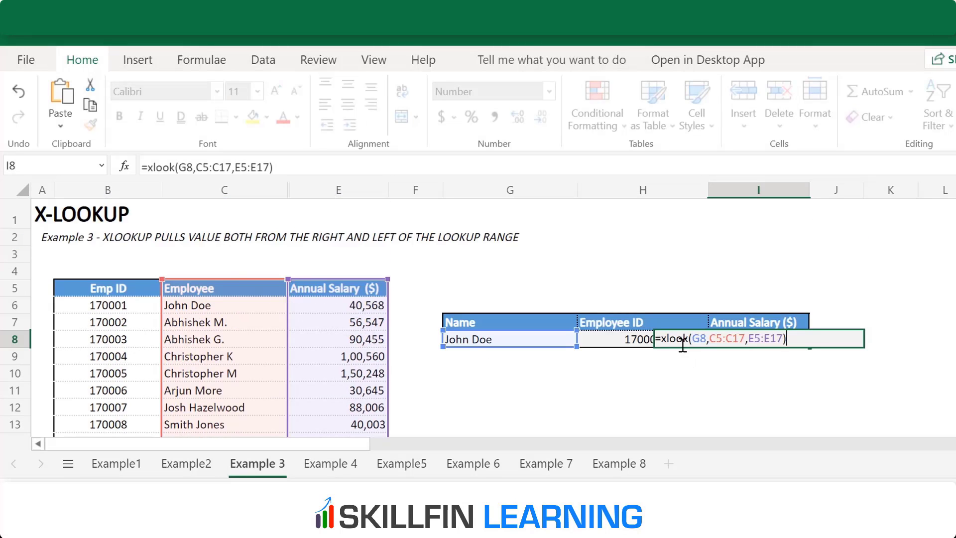
{"action": "type", "text": "up"}
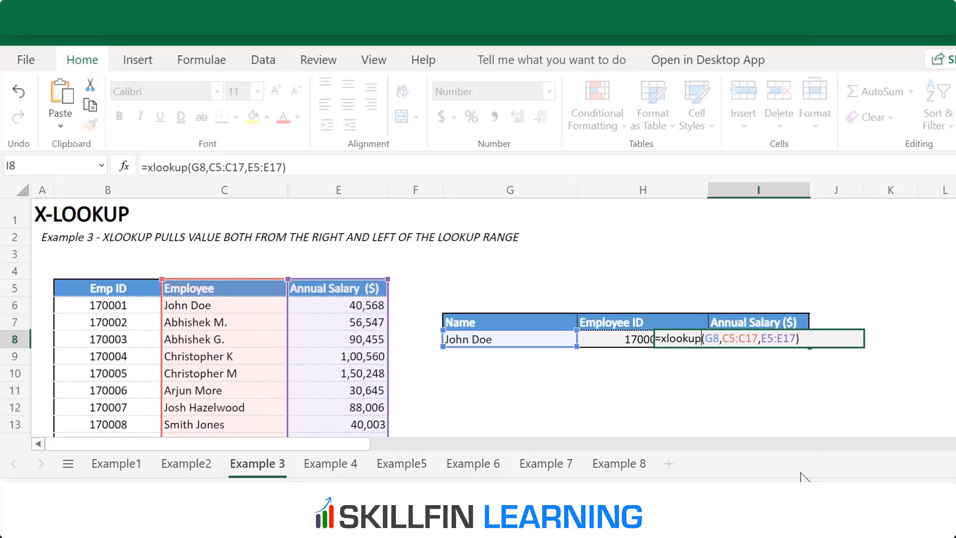
{"action": "key", "text": "Return"}
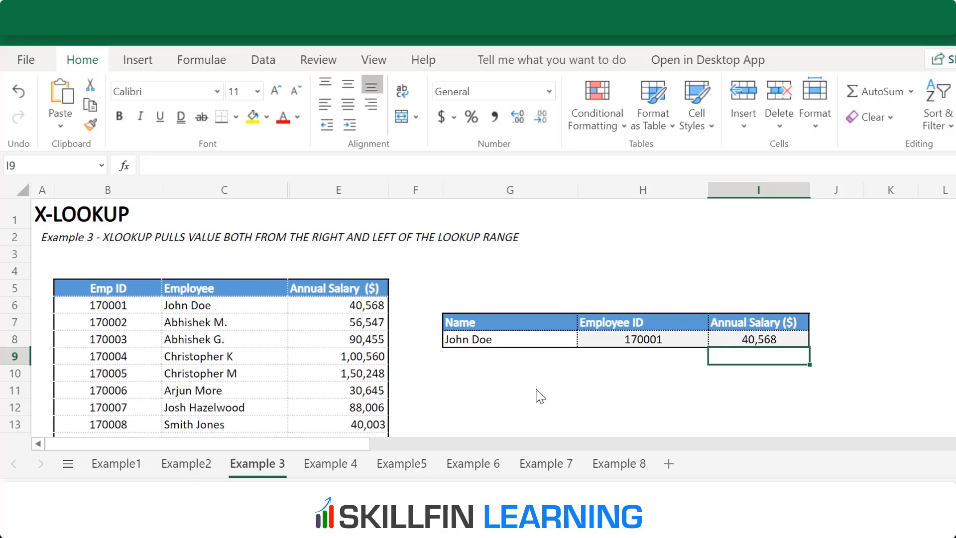
Revisit the Example2 sheet, and look over the Example 4 sheet on handling lookup values missing from the data source
{"action": "left_click", "coordinate": [187, 464]}
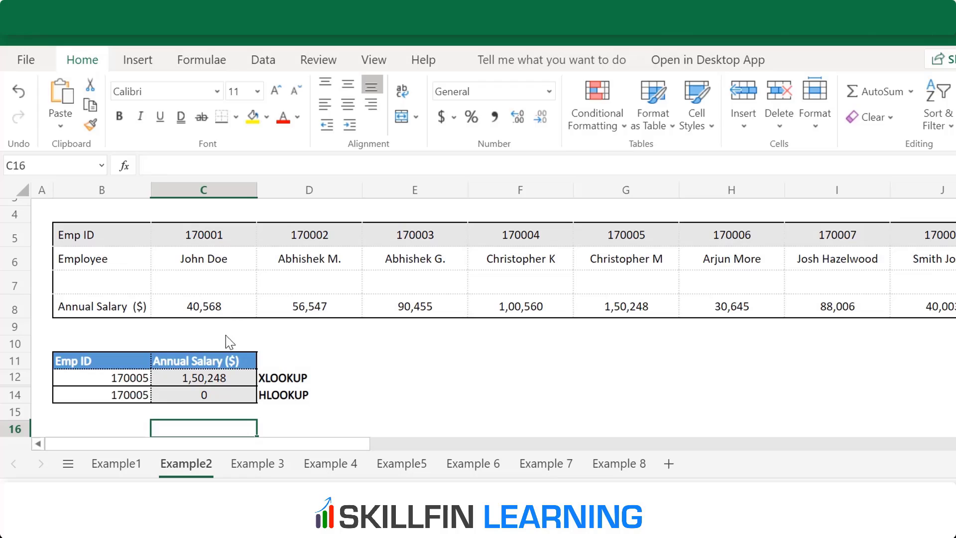
{"action": "left_click", "coordinate": [257, 463]}
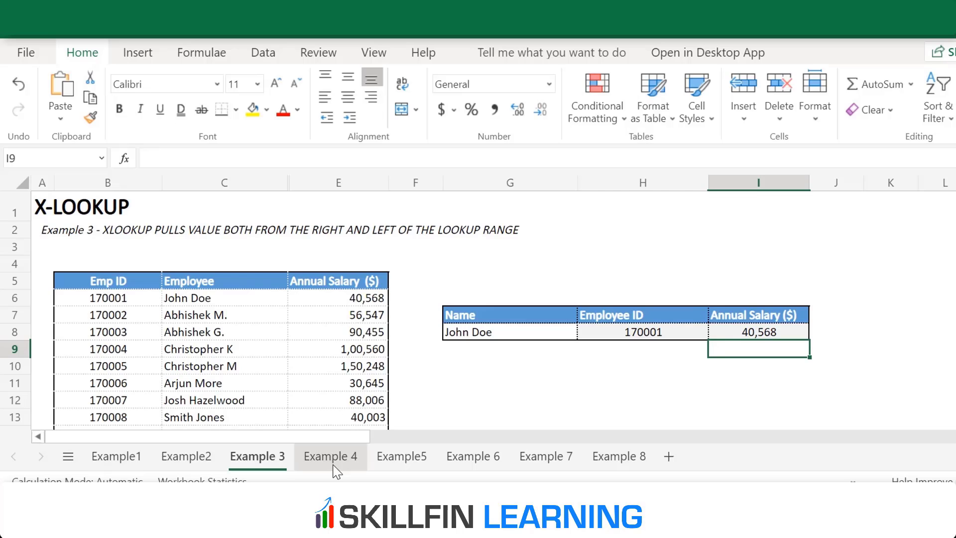
{"action": "left_click", "coordinate": [331, 456]}
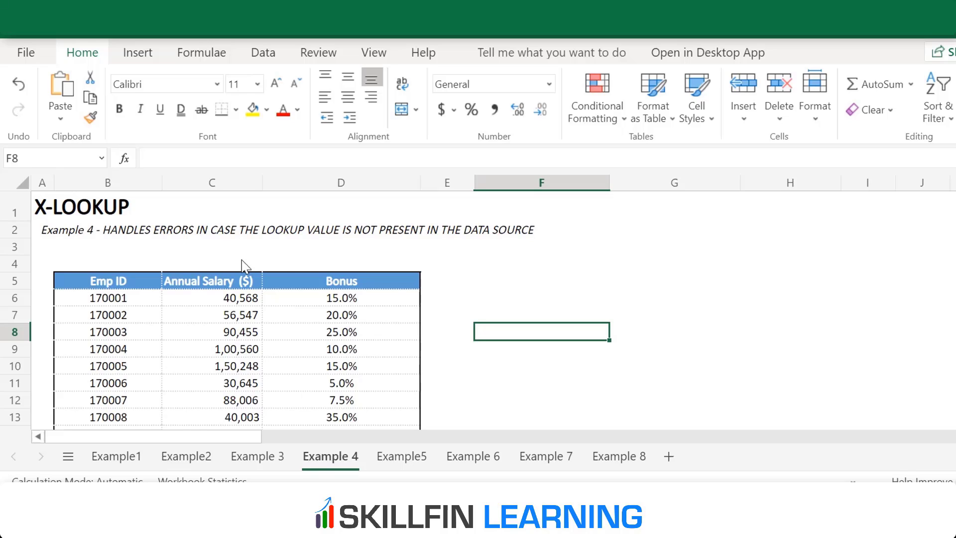
{"action": "scroll", "coordinate": [616, 298], "scroll_direction": "down", "scroll_amount": 5}
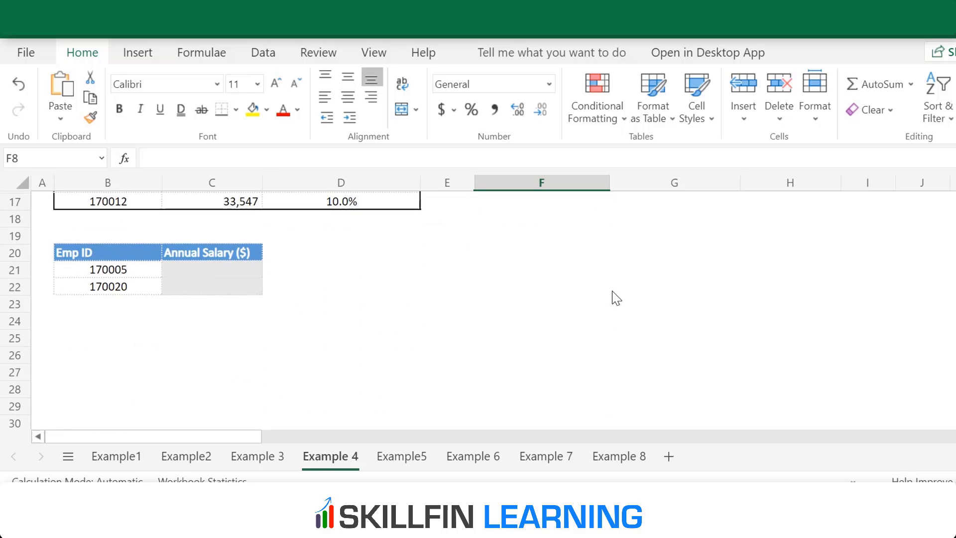
{"action": "scroll", "coordinate": [615, 298], "scroll_direction": "up", "scroll_amount": 3}
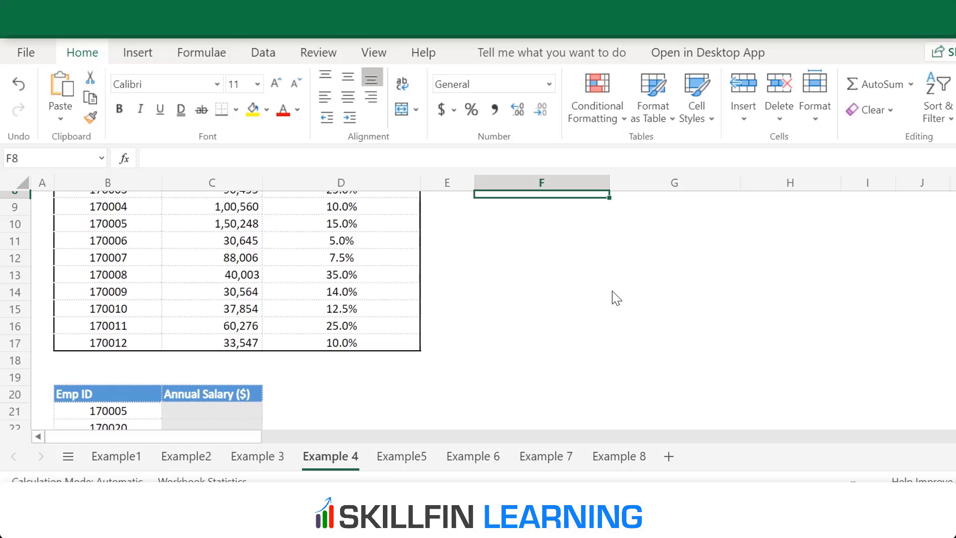
On the Example1 sheet, replace the last digit of the Emp ID in I9 with 5 to look up an ID missing from the table
{"action": "left_click", "coordinate": [96, 455]}
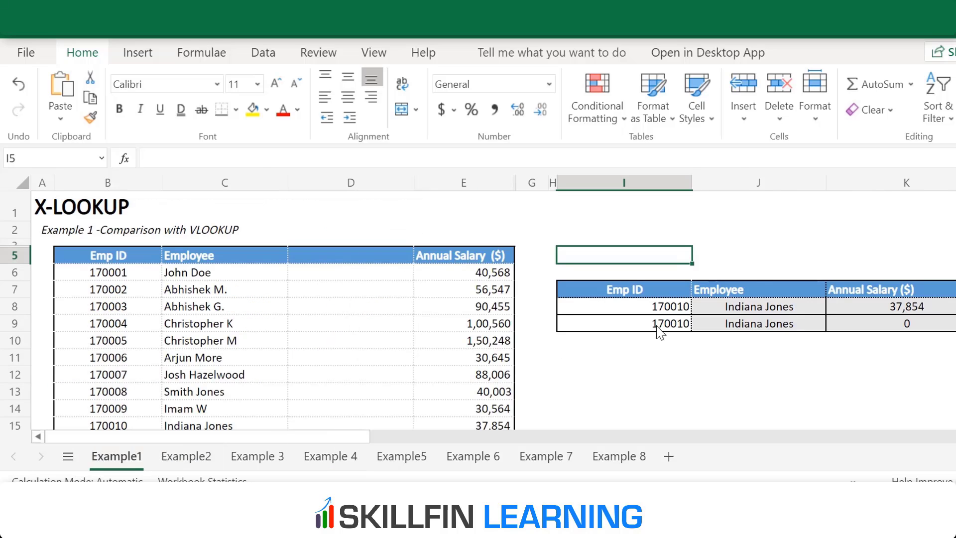
{"action": "scroll", "coordinate": [438, 348], "scroll_direction": "down", "scroll_amount": 3}
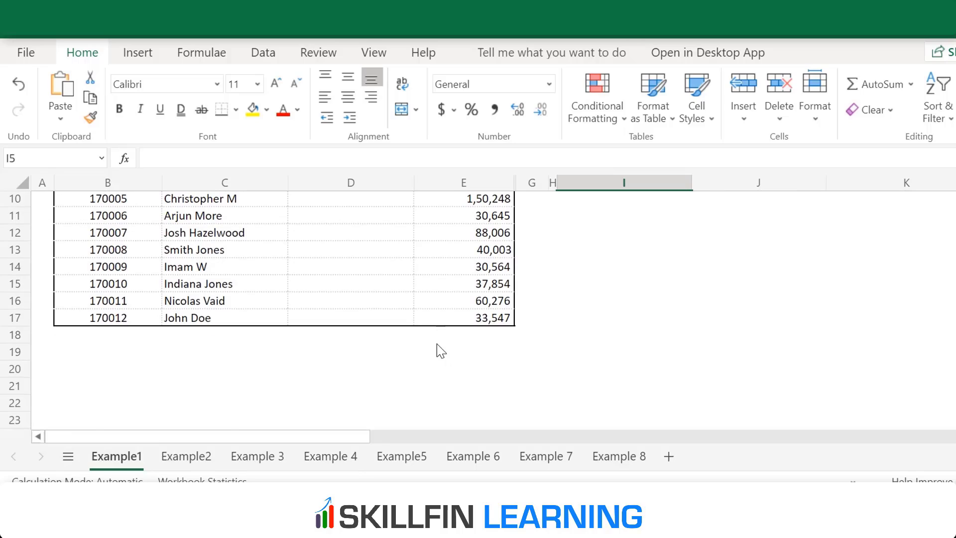
{"action": "scroll", "coordinate": [437, 344], "scroll_direction": "up", "scroll_amount": 3}
{"action": "double_click", "coordinate": [645, 326]}
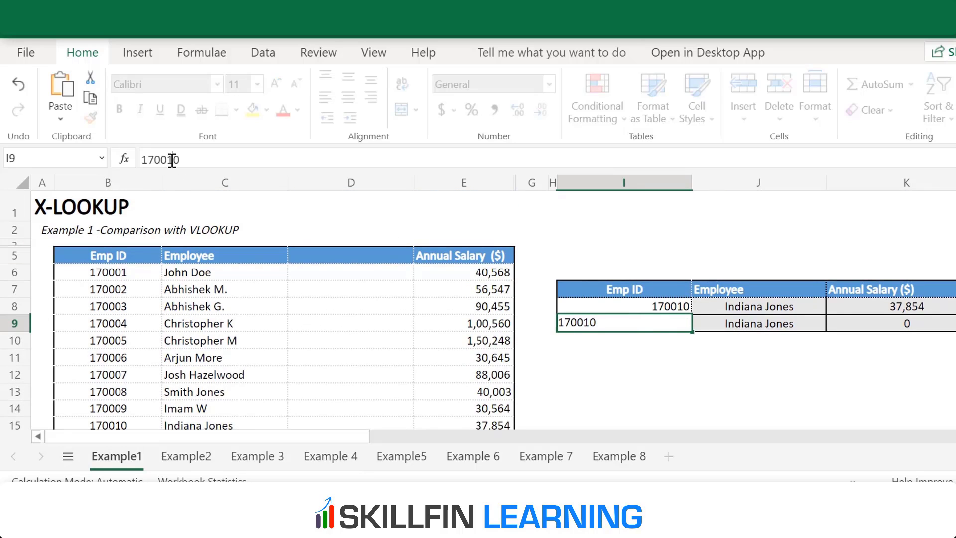
{"action": "left_click_drag", "start_coordinate": [173, 160], "coordinate": [195, 160]}
{"action": "key", "text": "BackSpace"}
{"action": "type", "text": "5"}
{"action": "key", "text": "Return"}
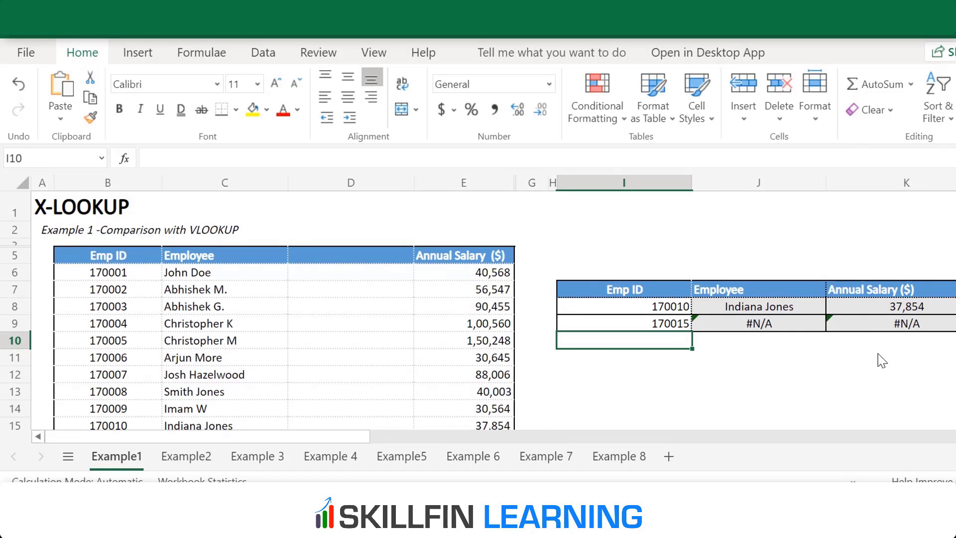
Return to the Example 4 sheet and select C21, the first Annual Salary cell in the lookup table below the data
{"action": "left_click", "coordinate": [355, 459]}
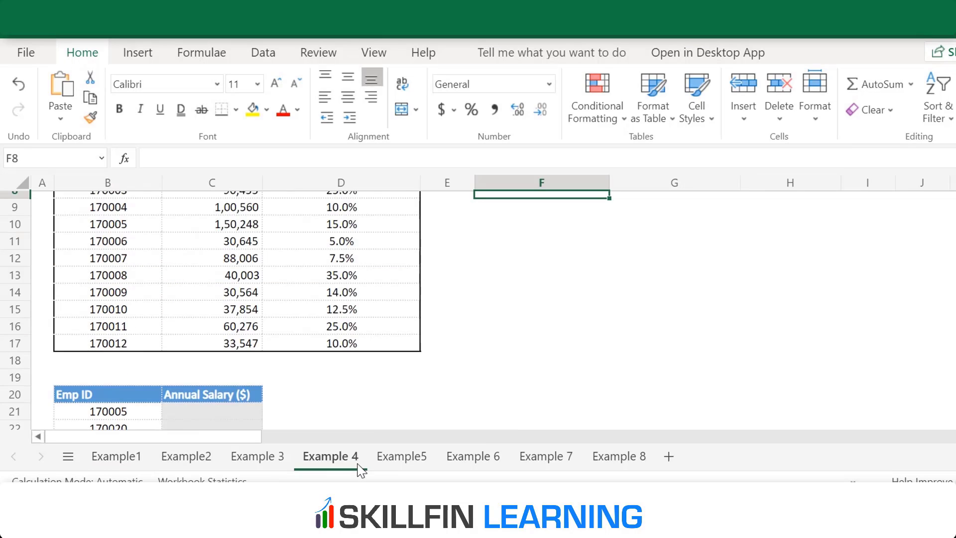
{"action": "scroll", "coordinate": [531, 276], "scroll_direction": "up", "scroll_amount": 3}
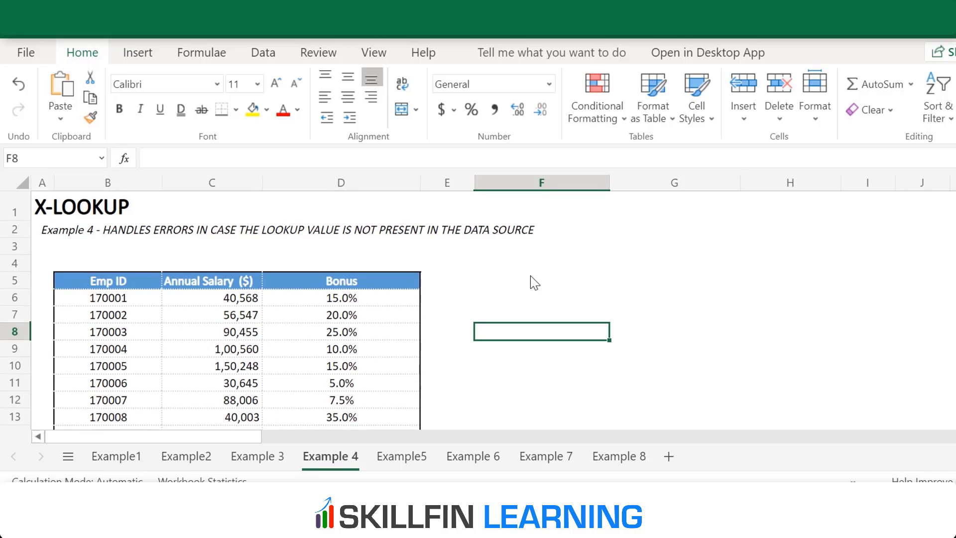
{"action": "scroll", "coordinate": [530, 282], "scroll_direction": "down", "scroll_amount": 3}
{"action": "scroll", "coordinate": [288, 315], "scroll_direction": "up", "scroll_amount": 3}
{"action": "scroll", "coordinate": [379, 294], "scroll_direction": "down", "scroll_amount": 5}
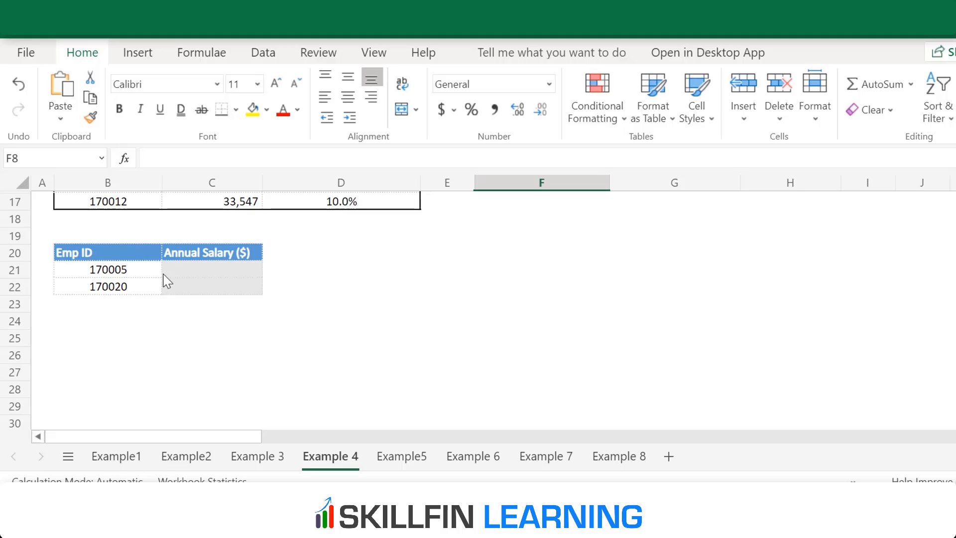
{"action": "left_click", "coordinate": [221, 271]}
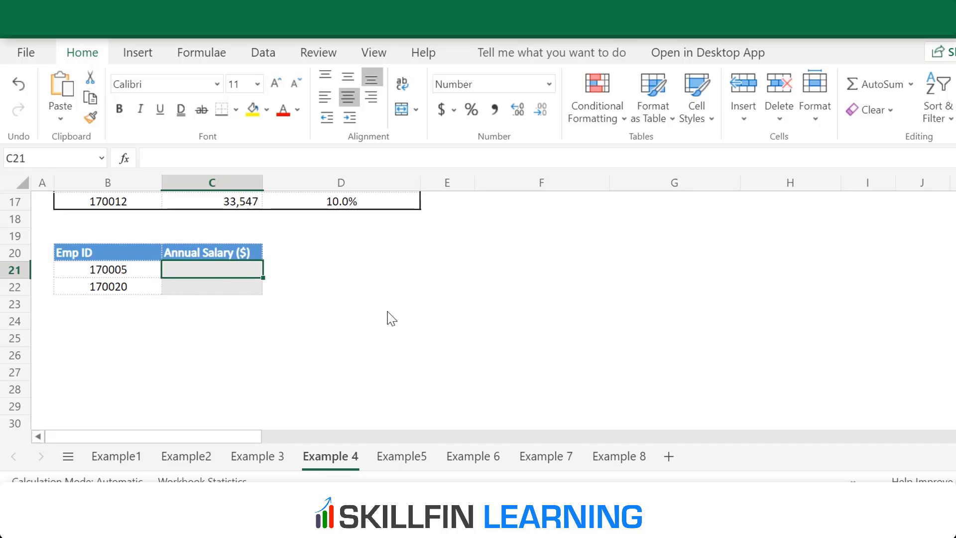
Start an XLOOKUP formula in C21 with B21 as the lookup value and B5:B17 as the lookup array
{"action": "type", "text": "="}
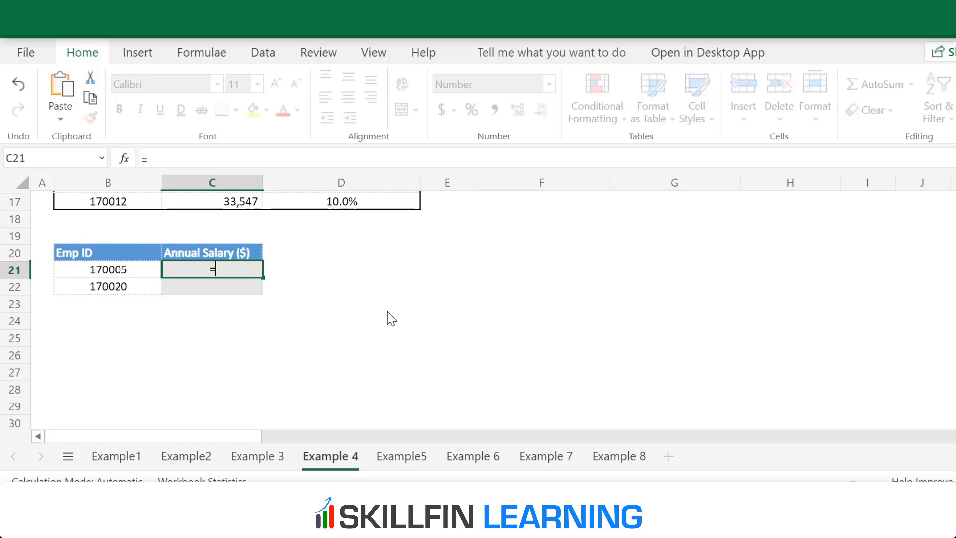
{"action": "type", "text": "xlookup("}
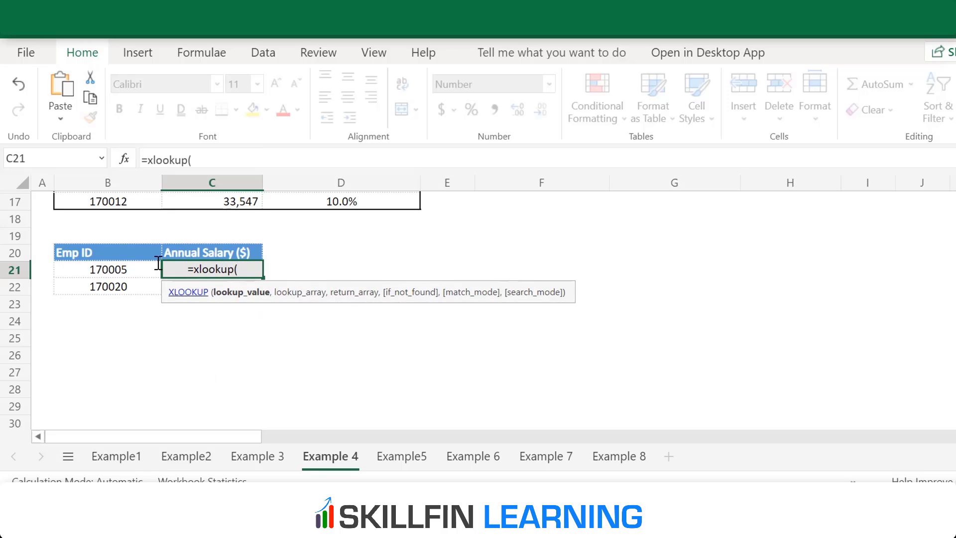
{"action": "left_click", "coordinate": [105, 272]}
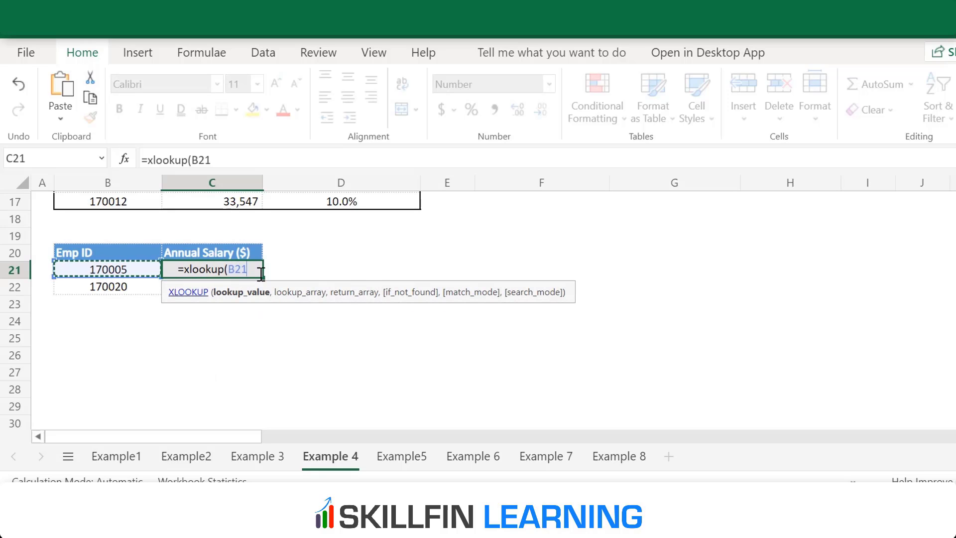
{"action": "type", "text": ","}
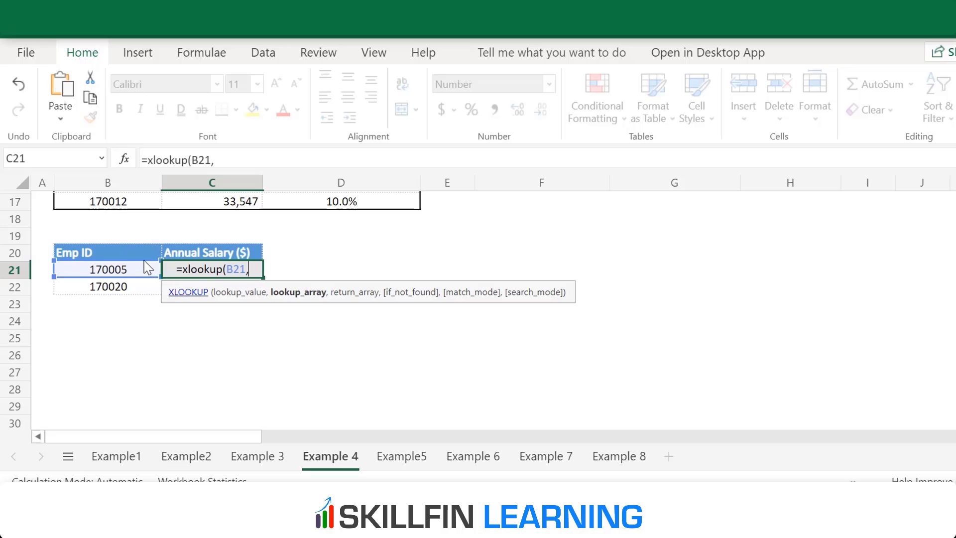
{"action": "scroll", "coordinate": [148, 267], "scroll_direction": "up", "scroll_amount": 5}
{"action": "left_click_drag", "start_coordinate": [124, 298], "coordinate": [125, 322]}
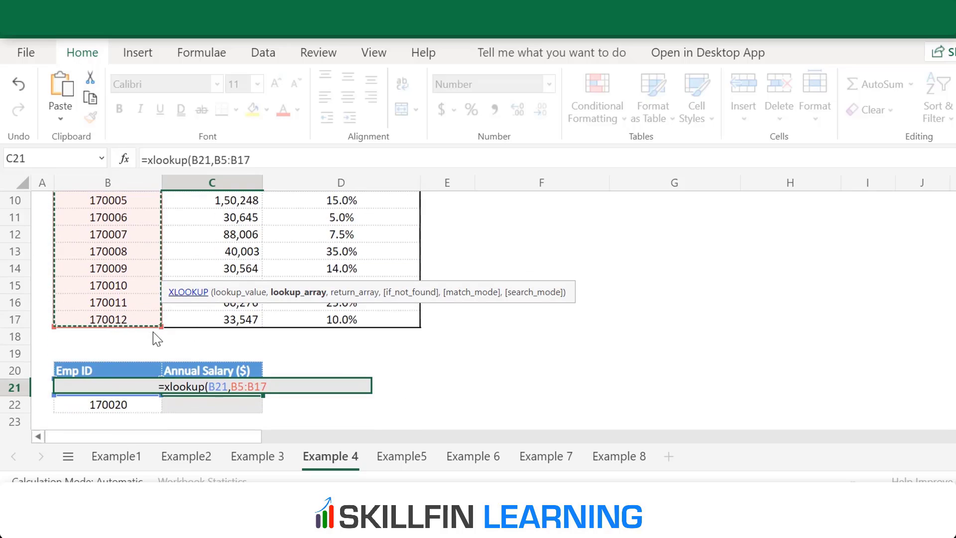
Complete the C21 XLOOKUP formula with C5:C17 as the return array and 0 as the if_not_found value
{"action": "type", "text": ","}
{"action": "scroll", "coordinate": [148, 339], "scroll_direction": "up", "scroll_amount": 3}
{"action": "left_click_drag", "start_coordinate": [207, 281], "coordinate": [213, 374]}
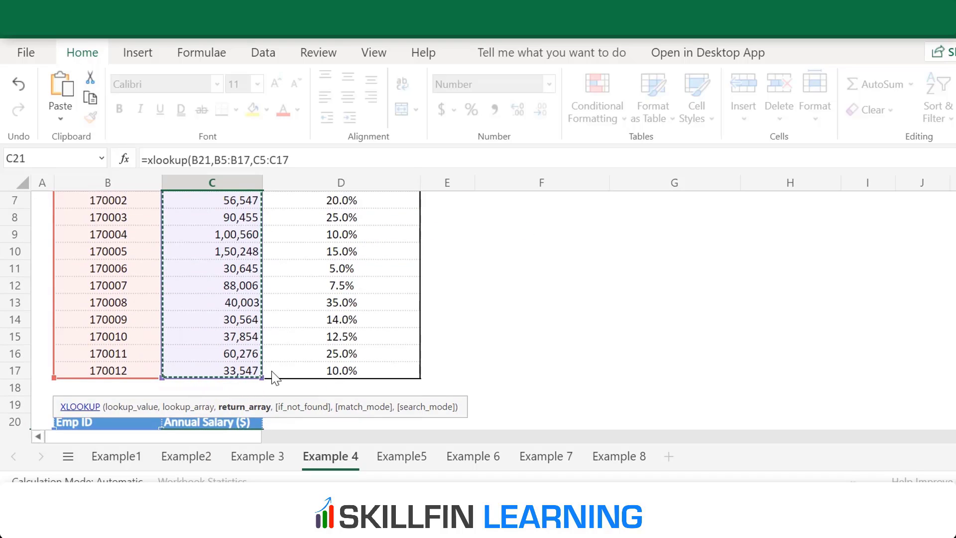
{"action": "type", "text": ","}
{"action": "scroll", "coordinate": [329, 366], "scroll_direction": "down", "scroll_amount": 3}
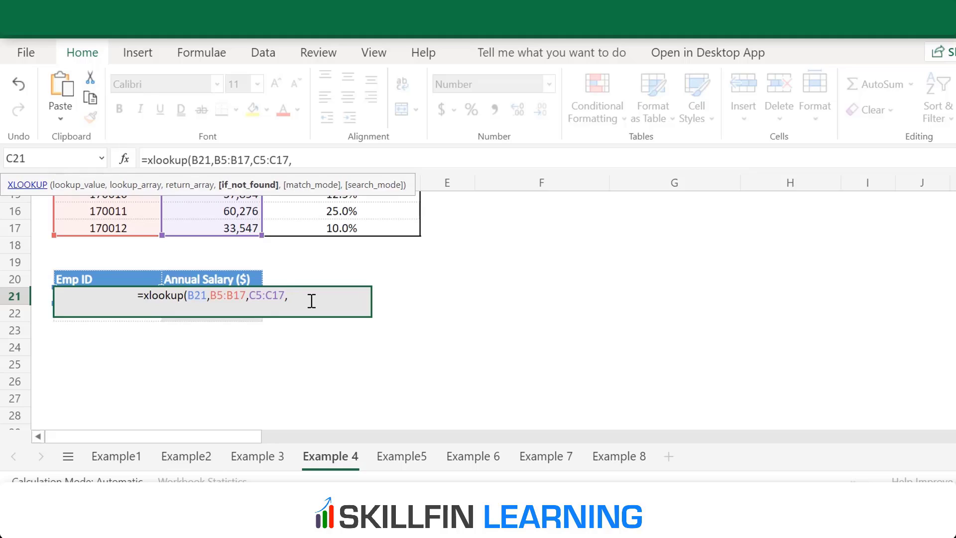
{"action": "type", "text": "0"}
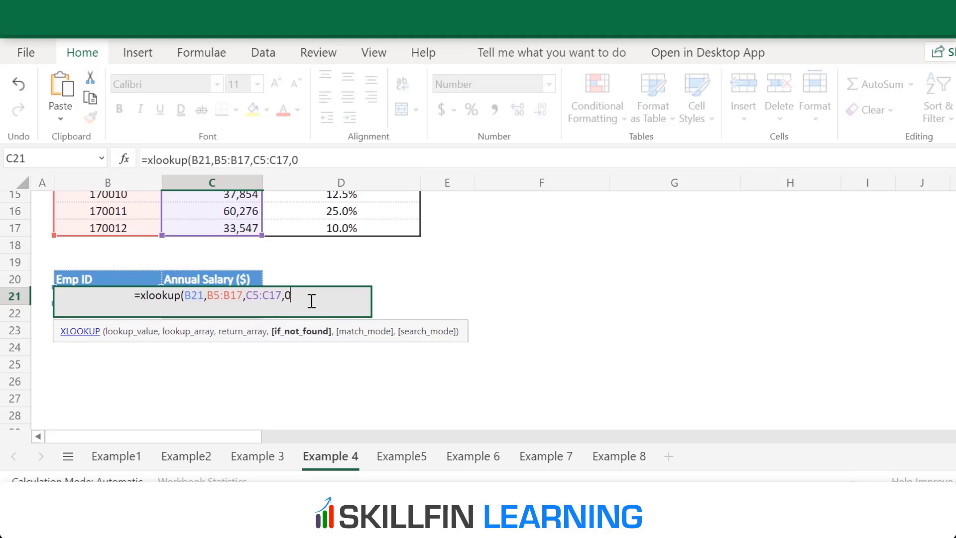
{"action": "key", "text": "BackSpace"}
{"action": "type", "text": "0)"}
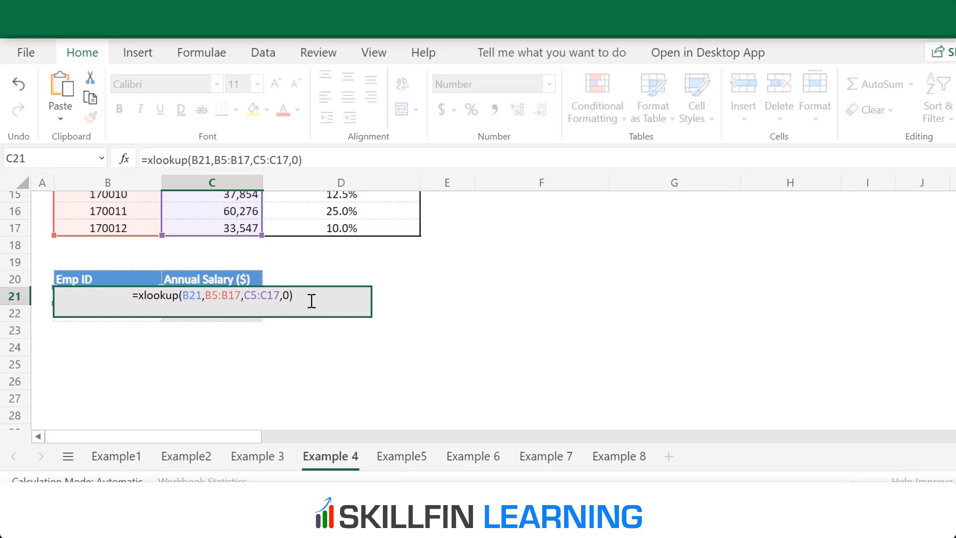
{"action": "key", "text": "Return"}
{"action": "key", "text": "Up"}
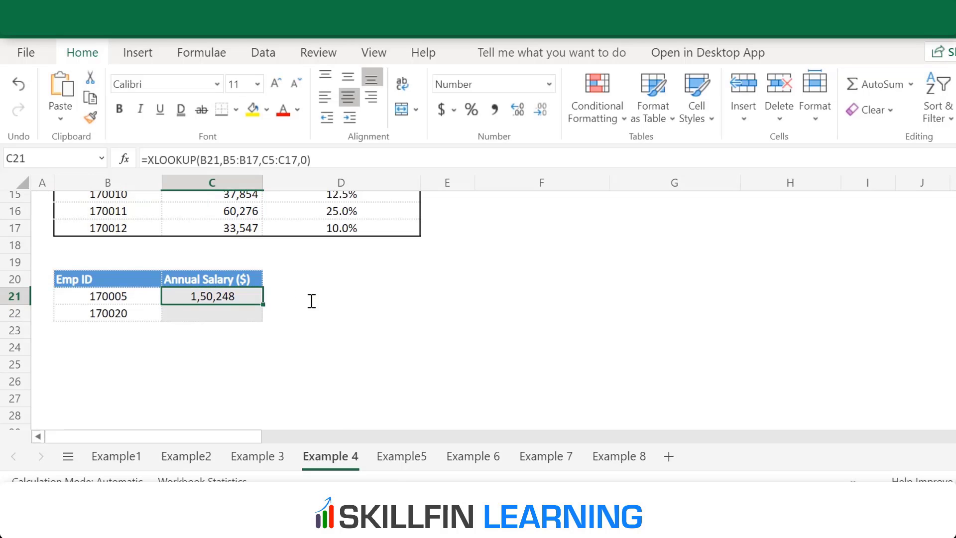
Make the lookup and return ranges in the C21 formula absolute, as $B$5:$B$17 and $C$5:$C$17
{"action": "left_click", "coordinate": [229, 160]}
{"action": "key", "text": "F4"}
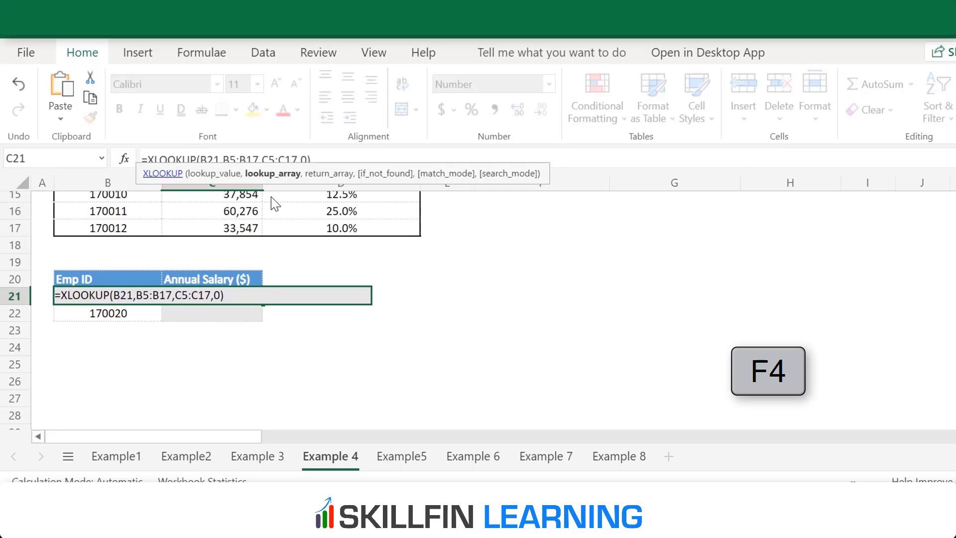
{"action": "left_click", "coordinate": [184, 296]}
{"action": "key", "text": "F4"}
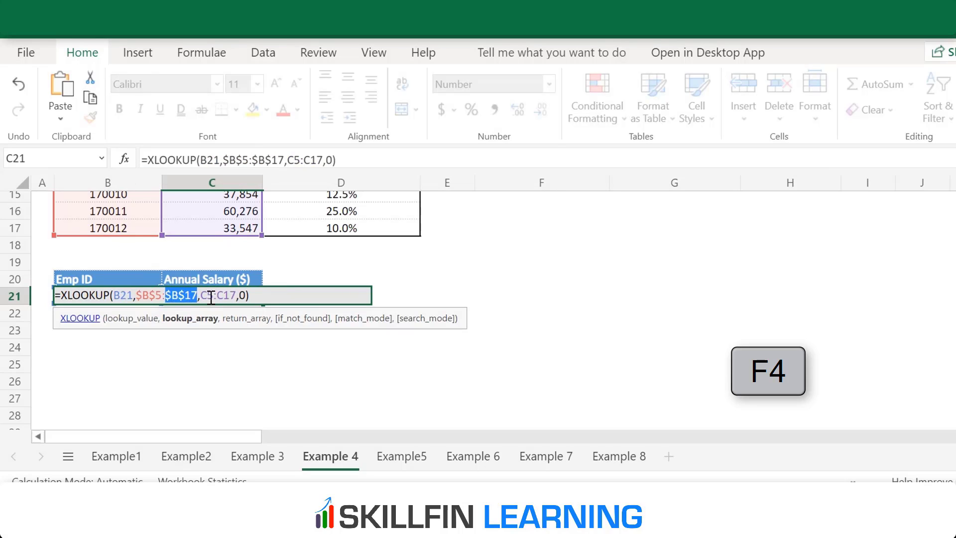
{"action": "left_click", "coordinate": [209, 295]}
{"action": "key", "text": "F4"}
{"action": "left_click", "coordinate": [240, 296]}
{"action": "key", "text": "F4"}
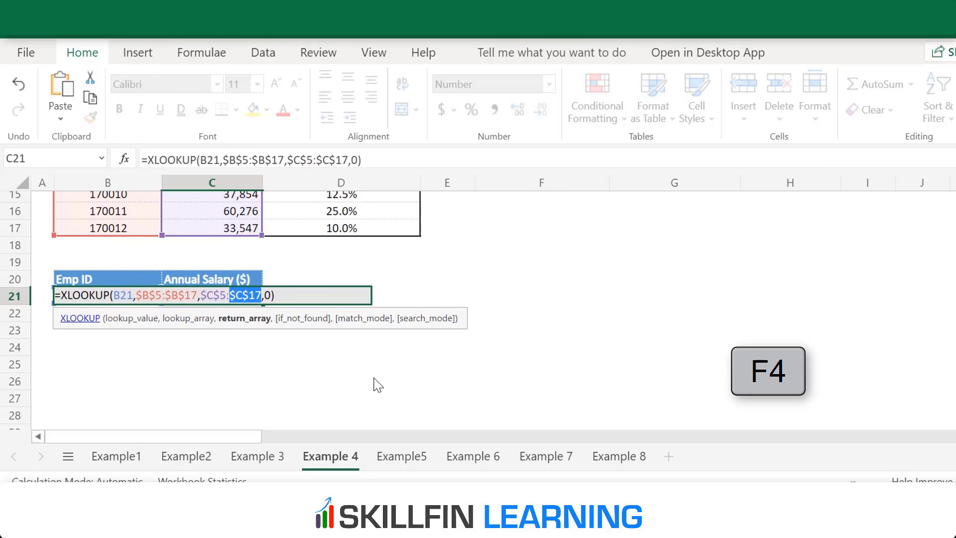
{"action": "key", "text": "Return"}
Copy the XLOOKUP formula from C21 into C22
{"action": "key", "text": "Up"}
{"action": "key", "text": "ctrl+c"}
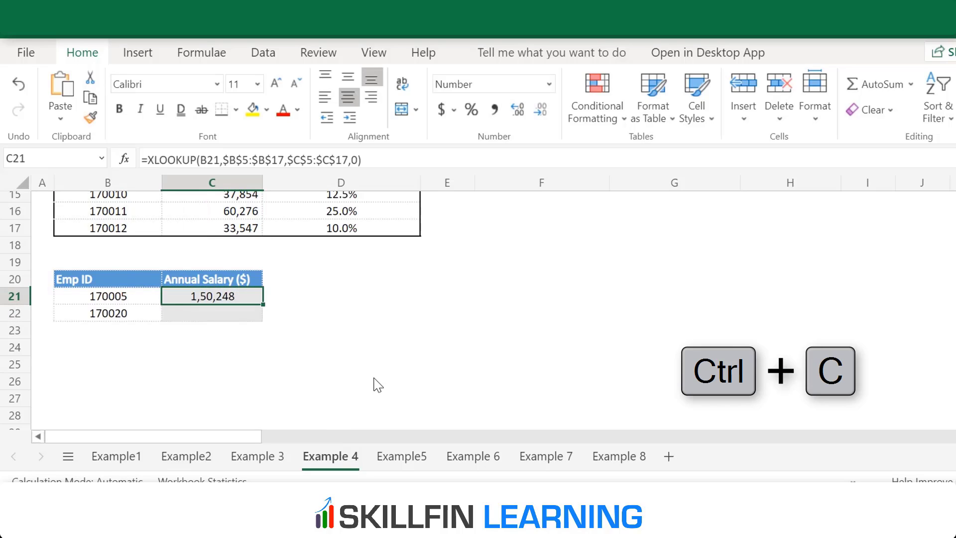
{"action": "key", "text": "Down"}
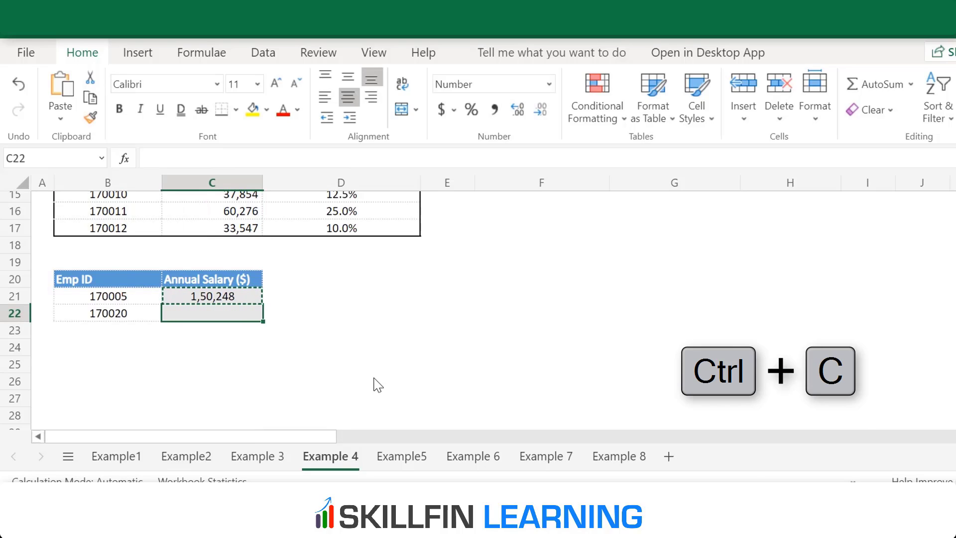
{"action": "key", "text": "ctrl+v"}
{"action": "key", "text": "Escape"}
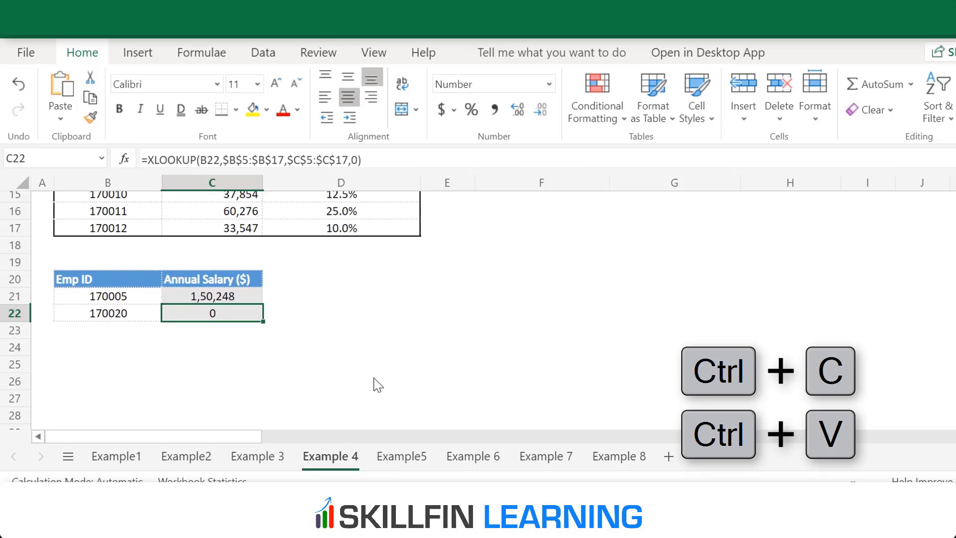
Remove the if_not_found argument 0 from the XLOOKUP formula in C21
{"action": "key", "text": "Up"}
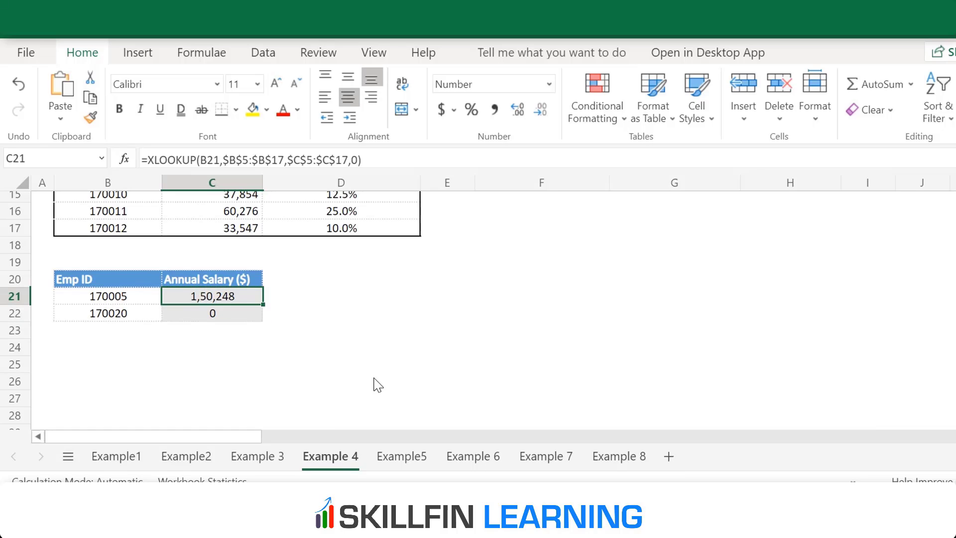
{"action": "key", "text": "F2"}
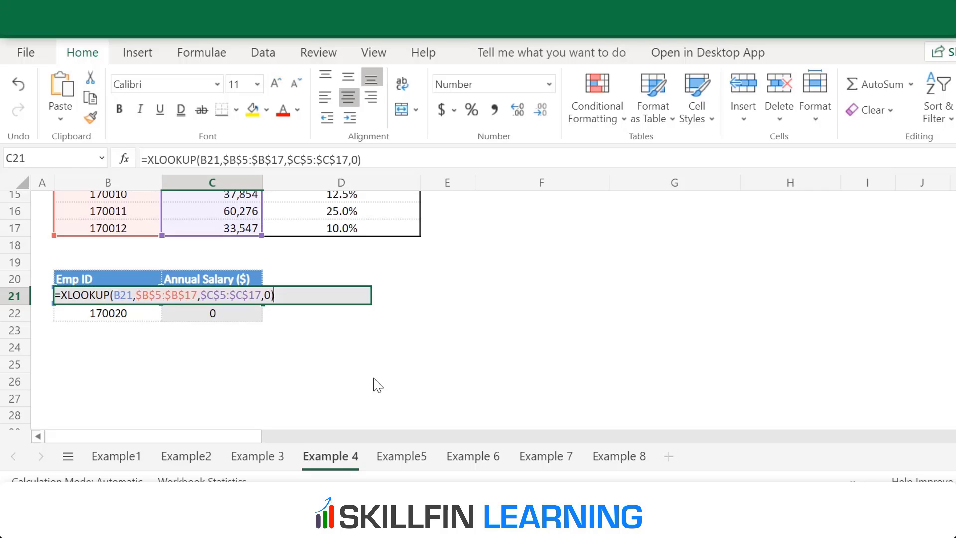
{"action": "key", "text": "Left"}
{"action": "key", "text": "BackSpace"}
{"action": "key", "text": "BackSpace"}
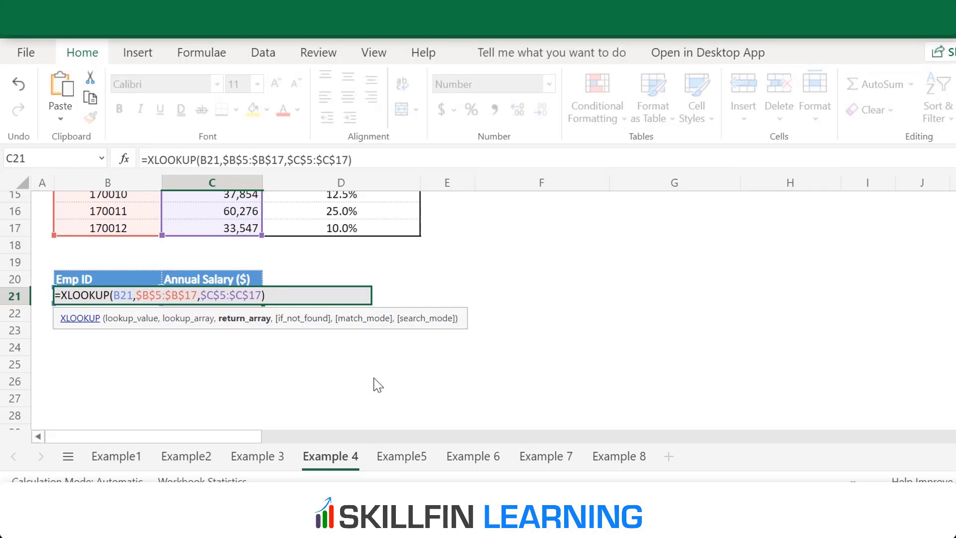
{"action": "key", "text": "ctrl+Return"}
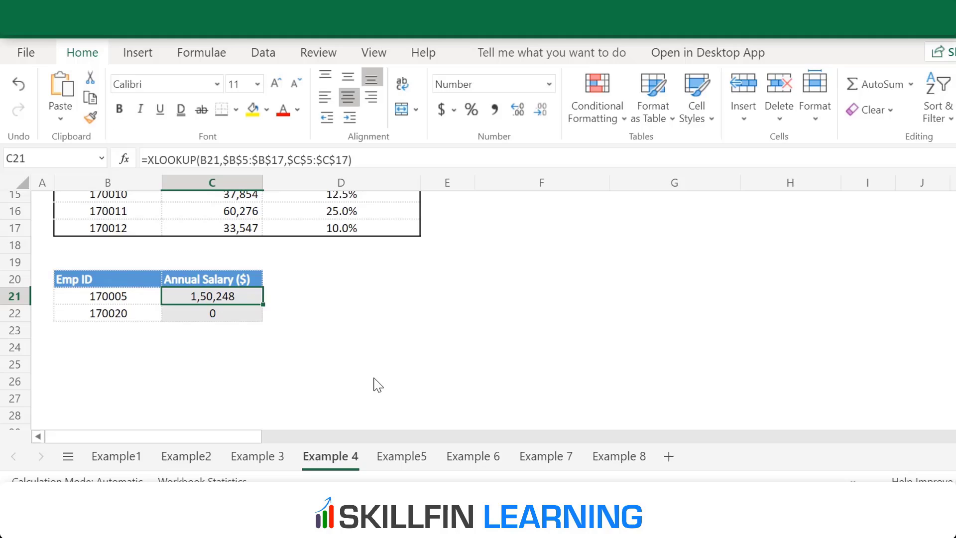
Try the C21 formula without the if_not_found argument in C22, and undo the paste
{"action": "key", "text": "ctrl+c"}
{"action": "key", "text": "Down"}
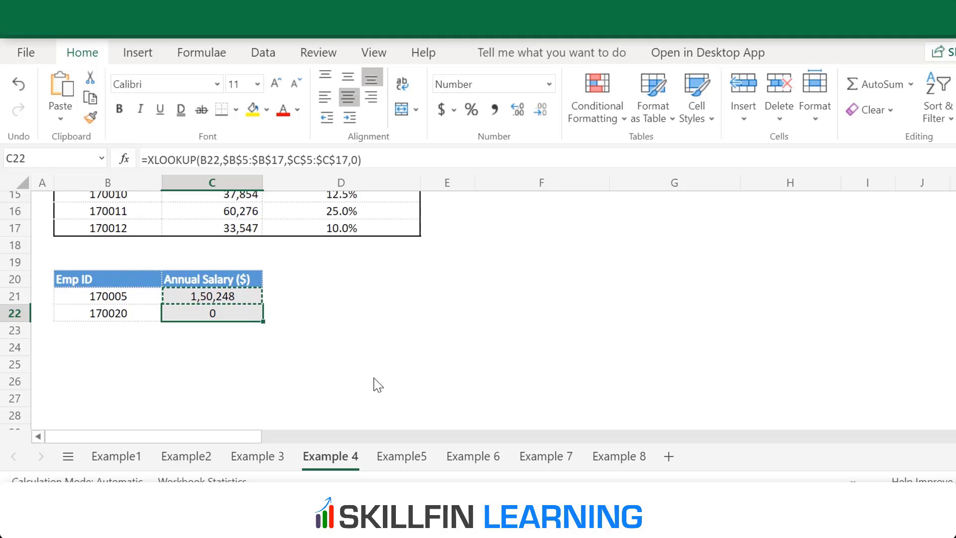
{"action": "key", "text": "Down"}
{"action": "key", "text": "Up"}
{"action": "key", "text": "ctrl+v"}
{"action": "key", "text": "Up"}
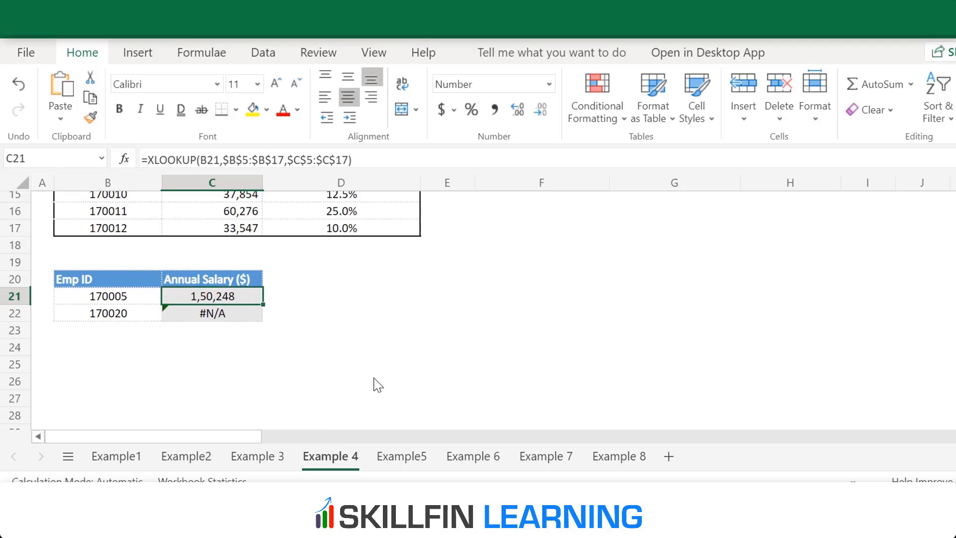
{"action": "key", "text": "Down"}
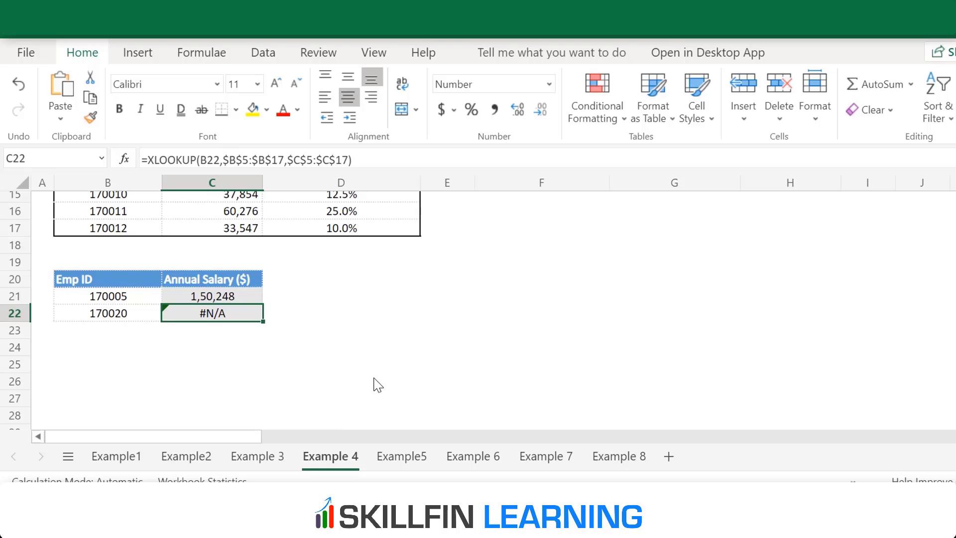
{"action": "key", "text": "ctrl+z"}
Change the if_not_found argument of the XLOOKUP formula in C22 to "NA"
{"action": "scroll", "coordinate": [378, 384], "scroll_direction": "up", "scroll_amount": 5}
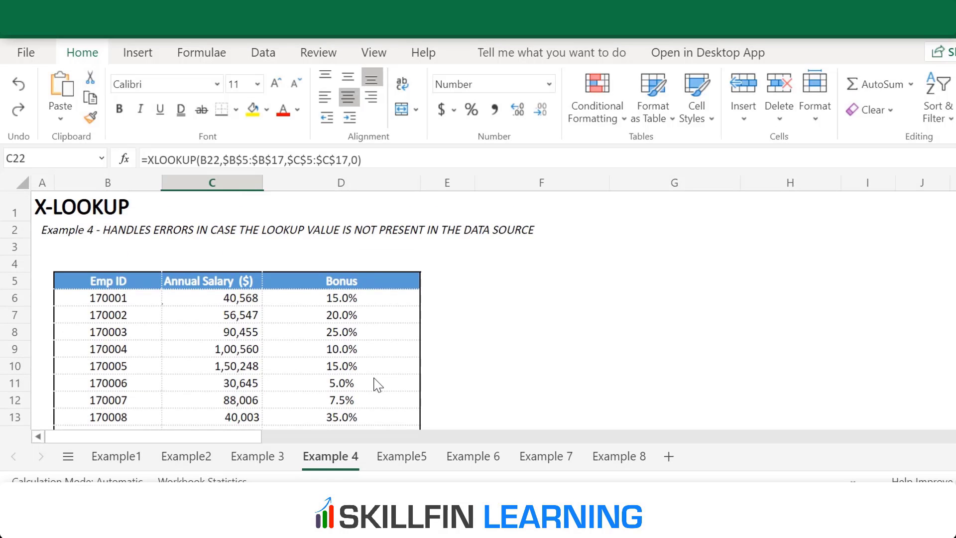
{"action": "scroll", "coordinate": [379, 385], "scroll_direction": "down", "scroll_amount": 3}
{"action": "scroll", "coordinate": [378, 385], "scroll_direction": "down", "scroll_amount": 3}
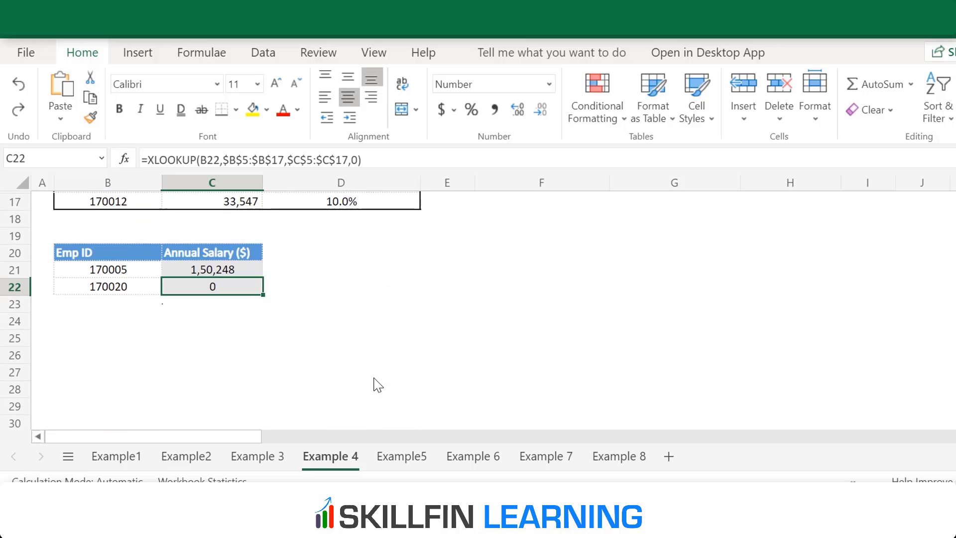
{"action": "scroll", "coordinate": [378, 385], "scroll_direction": "up", "scroll_amount": 6}
{"action": "scroll", "coordinate": [379, 384], "scroll_direction": "down", "scroll_amount": 3}
{"action": "scroll", "coordinate": [378, 385], "scroll_direction": "down", "scroll_amount": 3}
{"action": "double_click", "coordinate": [357, 158]}
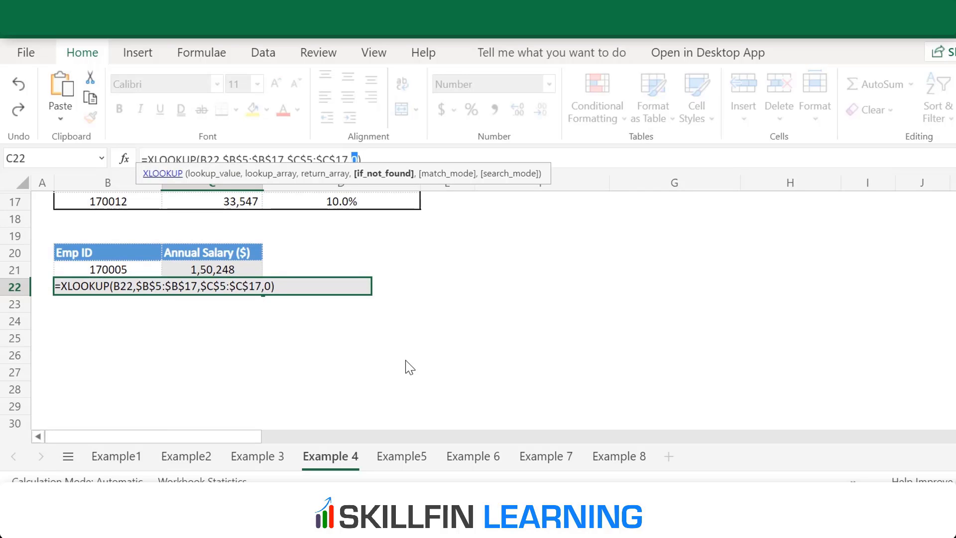
{"action": "type", "text": "\""}
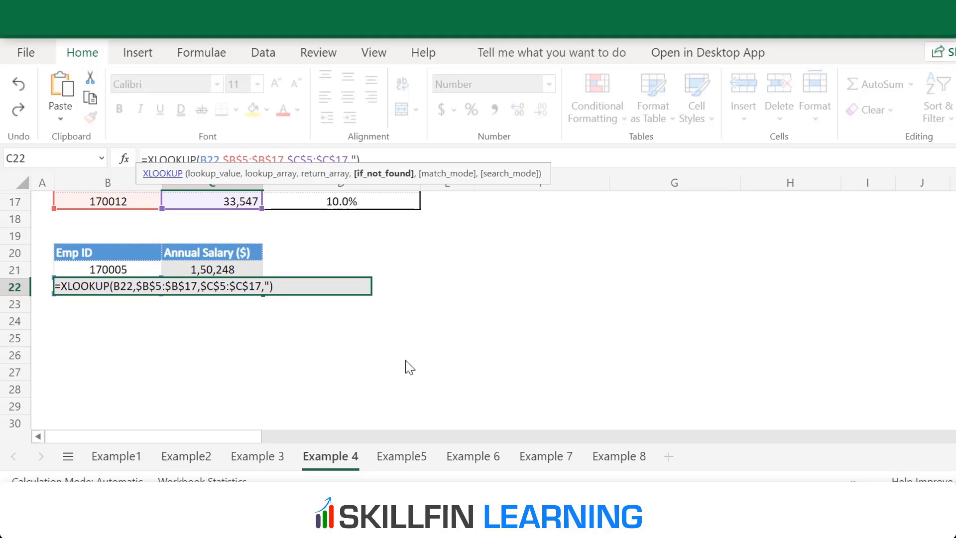
{"action": "type", "text": "NA\""}
{"action": "key", "text": "Return"}
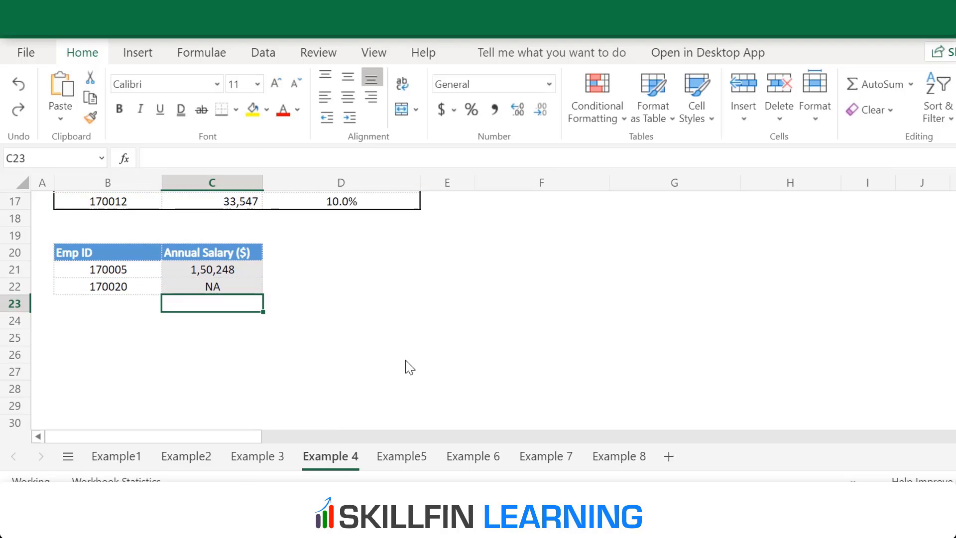
{"action": "key", "text": "Up"}
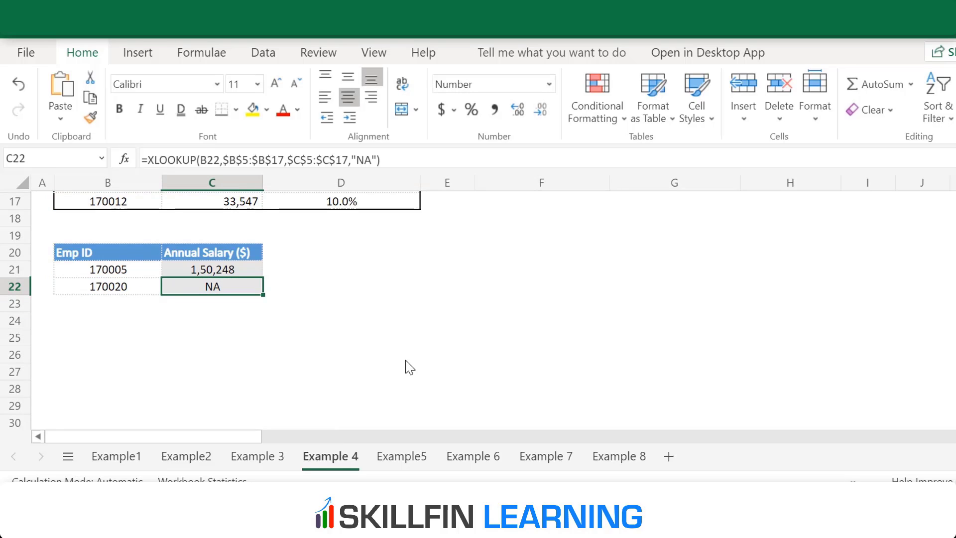
Replace the Emp ID in B22 with the one in row 17 of the data table, and review the table
{"action": "scroll", "coordinate": [119, 348], "scroll_direction": "up", "scroll_amount": 3}
{"action": "scroll", "coordinate": [121, 409], "scroll_direction": "down", "scroll_amount": 3}
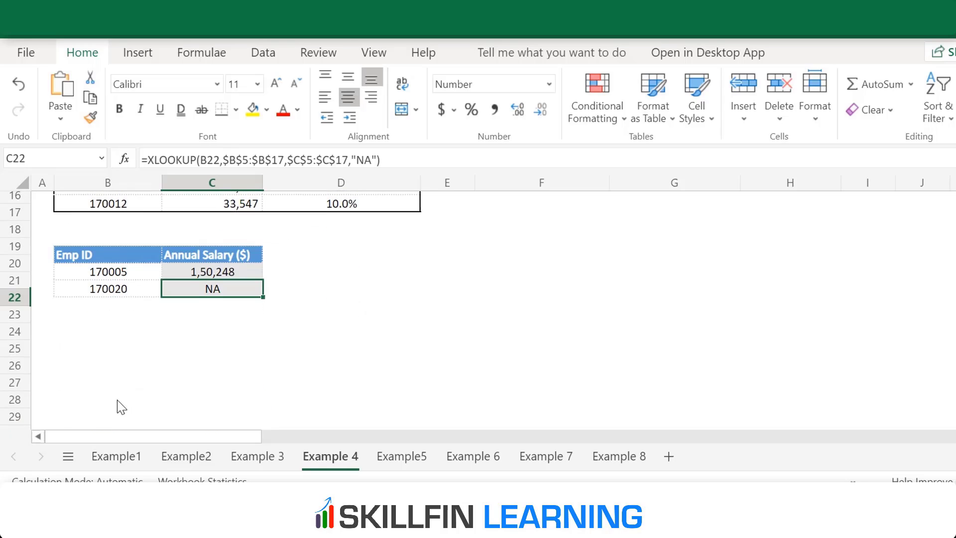
{"action": "left_click", "coordinate": [121, 291]}
{"action": "type", "text": "1"}
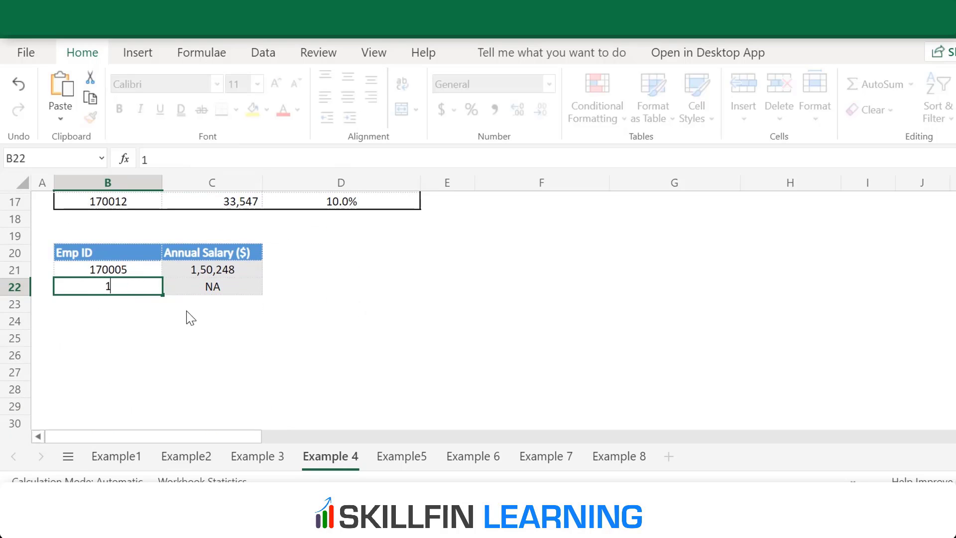
{"action": "type", "text": "70012"}
{"action": "key", "text": "Return"}
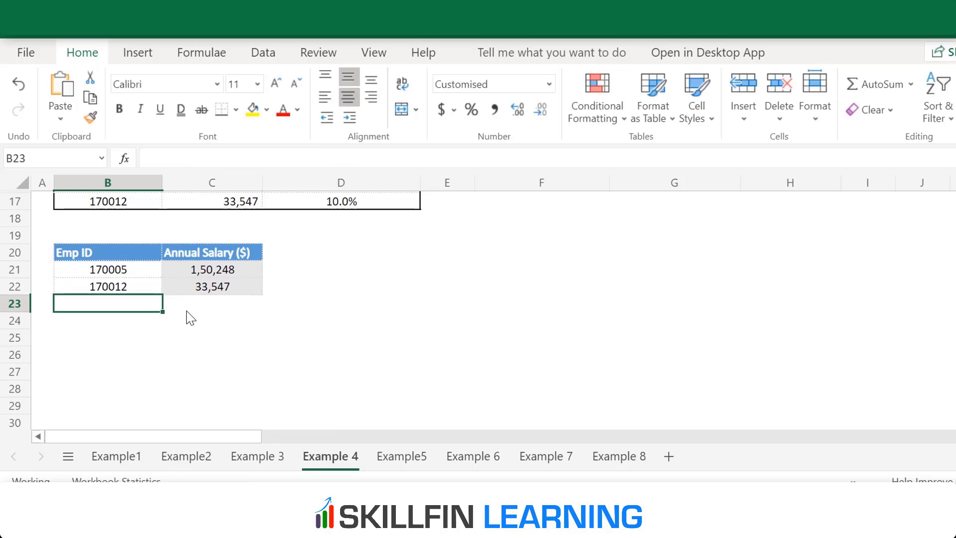
{"action": "scroll", "coordinate": [171, 234], "scroll_direction": "up", "scroll_amount": 3}
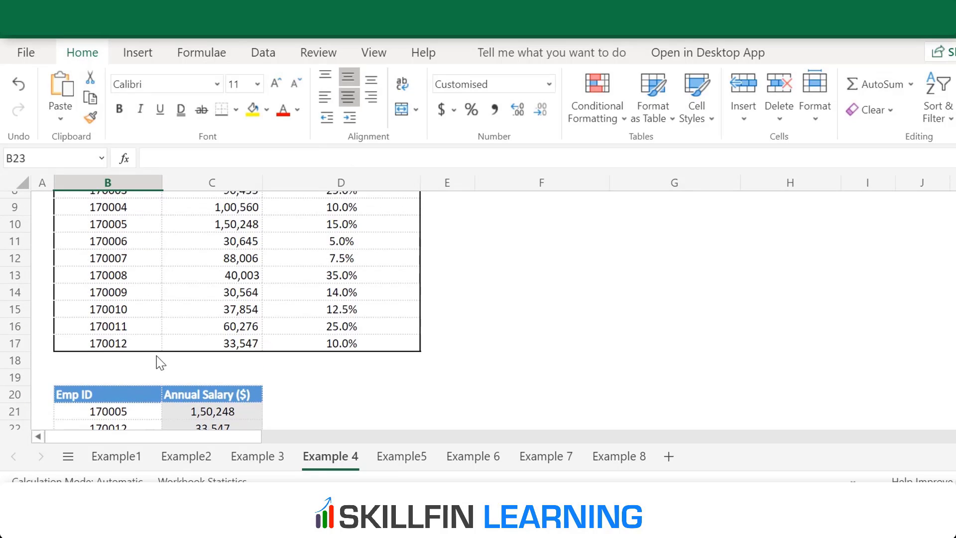
{"action": "scroll", "coordinate": [390, 322], "scroll_direction": "up", "scroll_amount": 3}
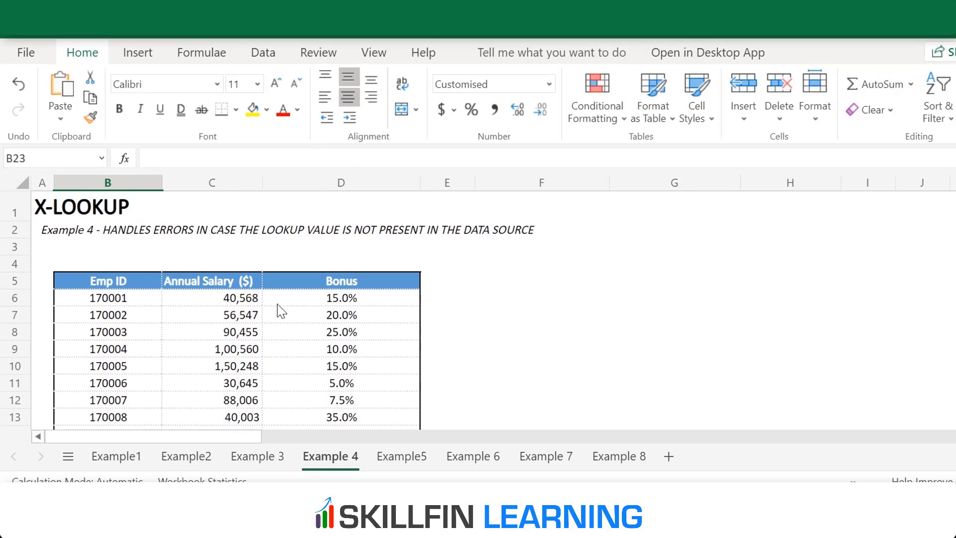